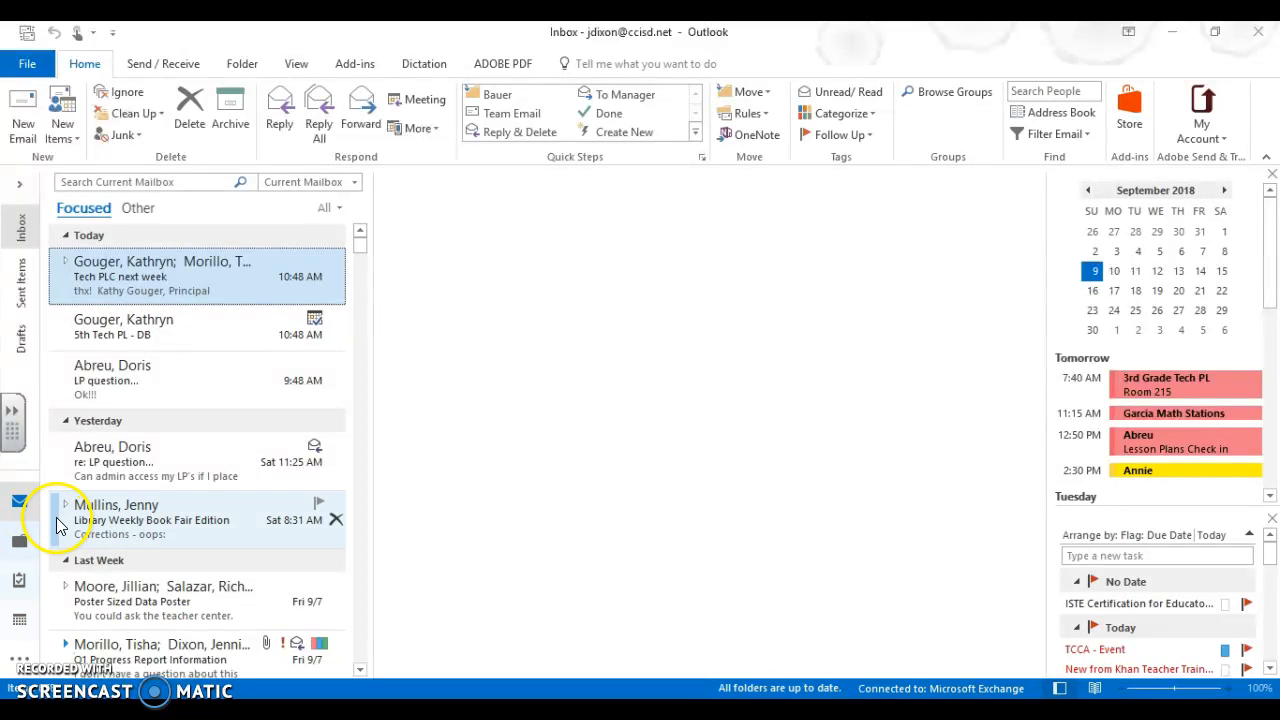
# - Open the calendar and go forward to the work week of October 1 - 5, 2018
pyautogui.moveTo(22, 627)
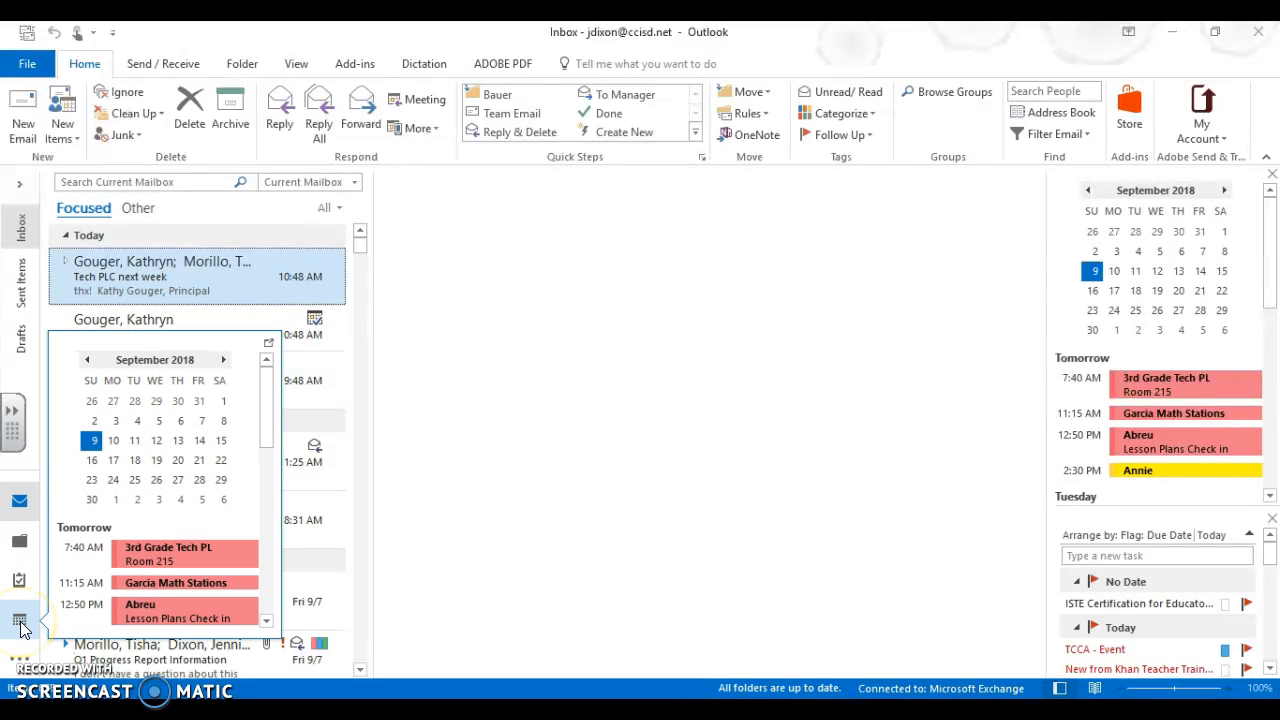
pyautogui.click(22, 627)
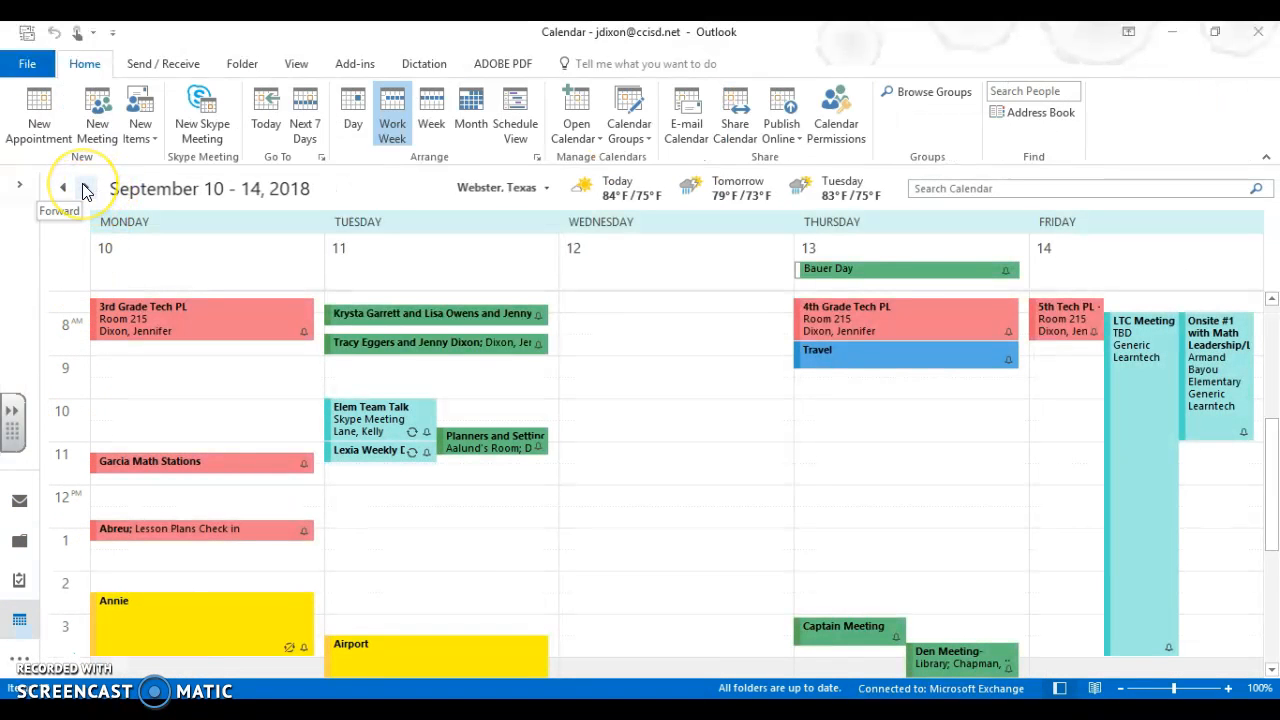
pyautogui.click(85, 190)
pyautogui.click(85, 190)
pyautogui.click(85, 190)
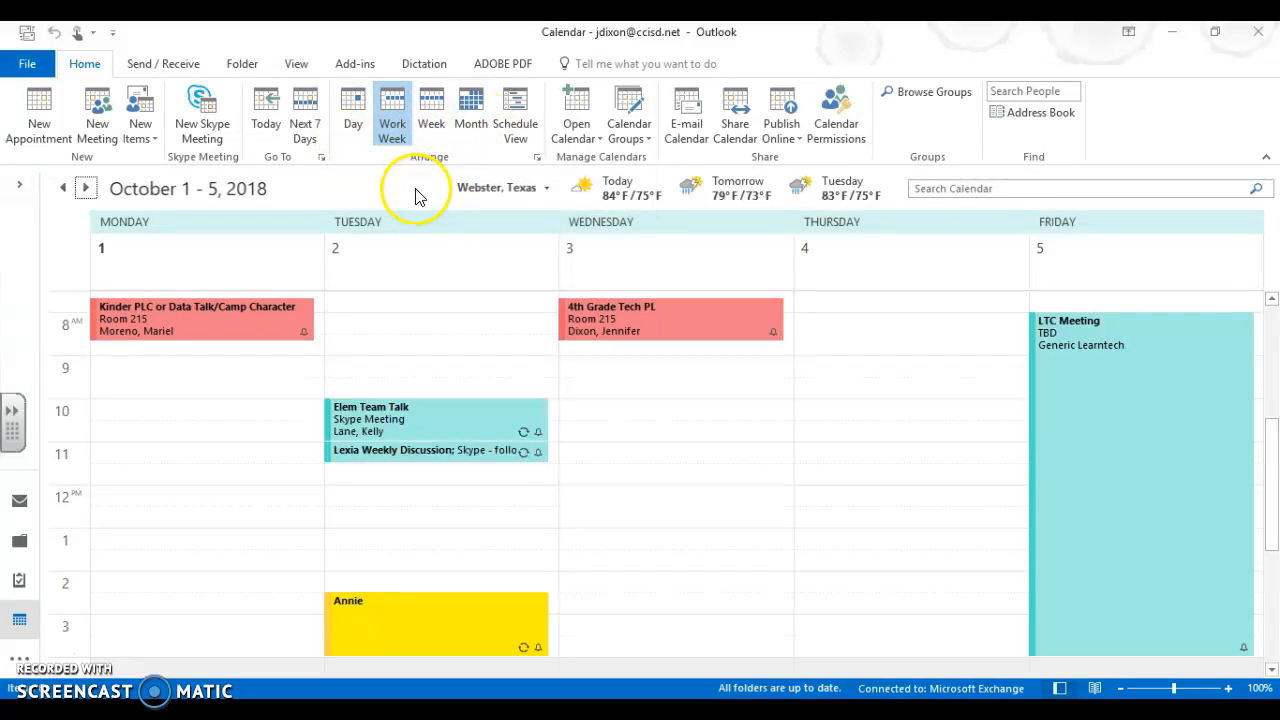
# - Open the BWE Computer Lab 274 calendar from the room list alongside the personal calendar
pyautogui.click(575, 145)
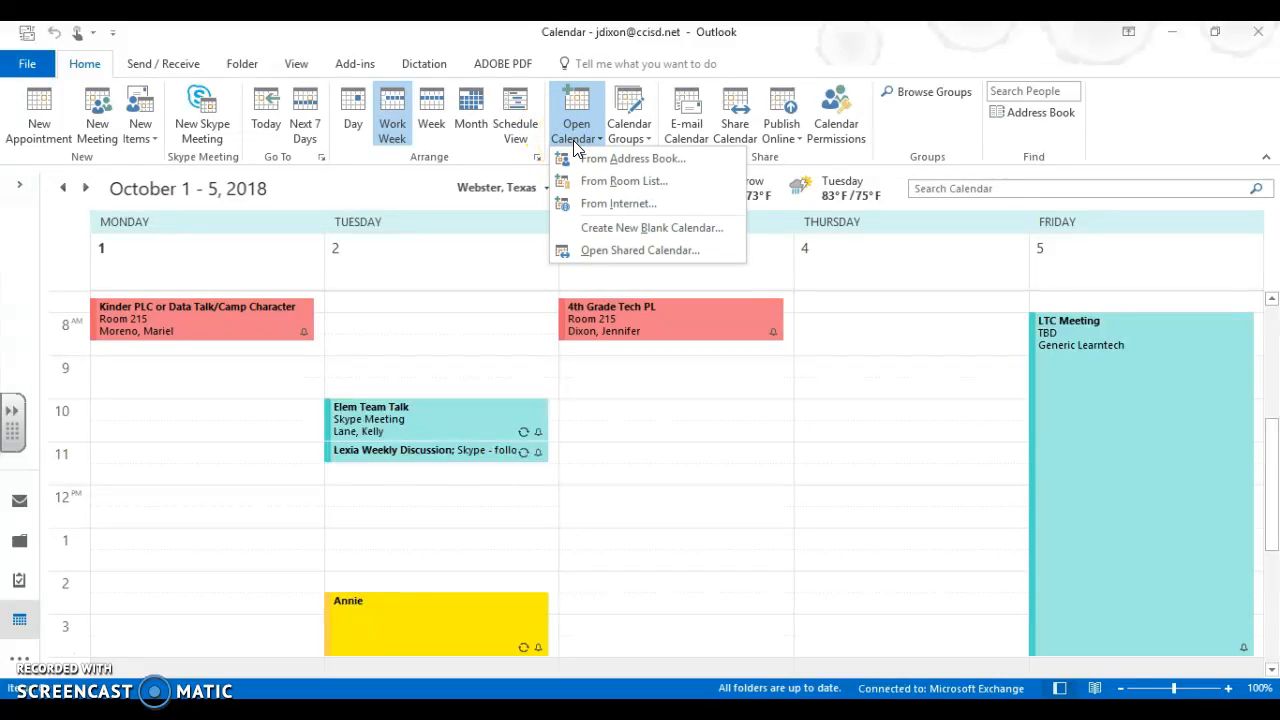
pyautogui.click(635, 182)
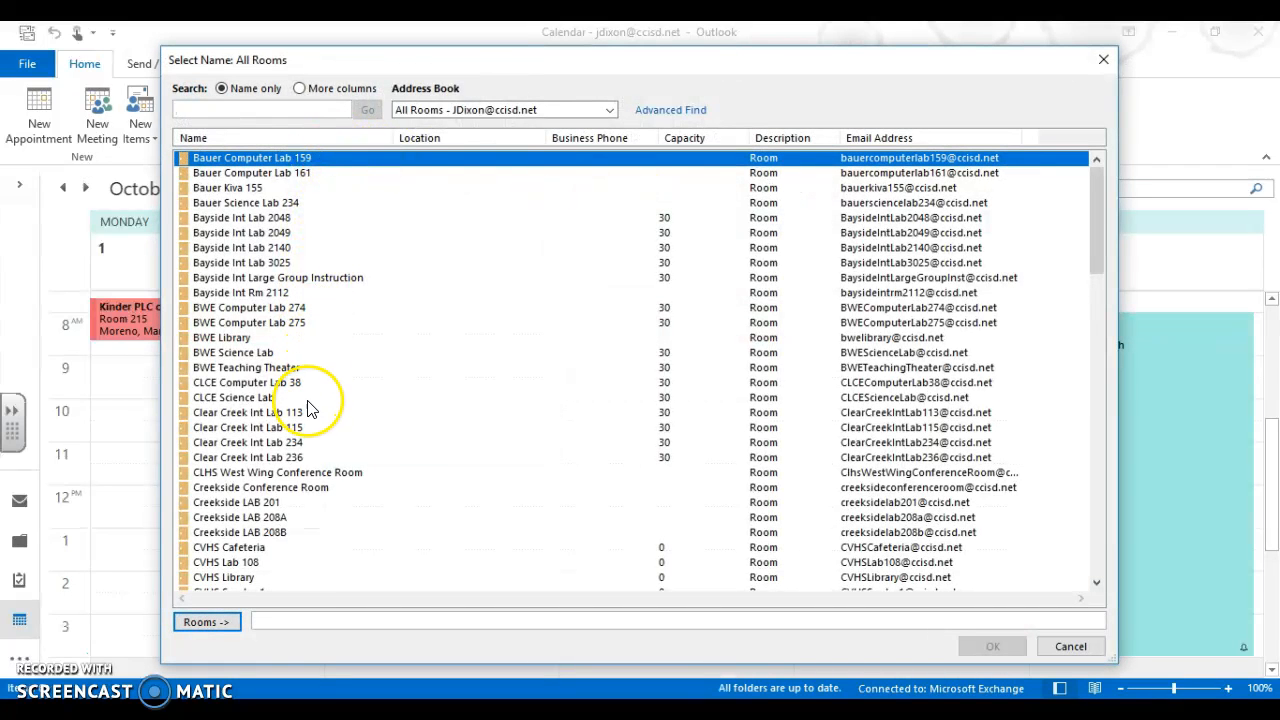
pyautogui.click(240, 310)
pyautogui.click(974, 645)
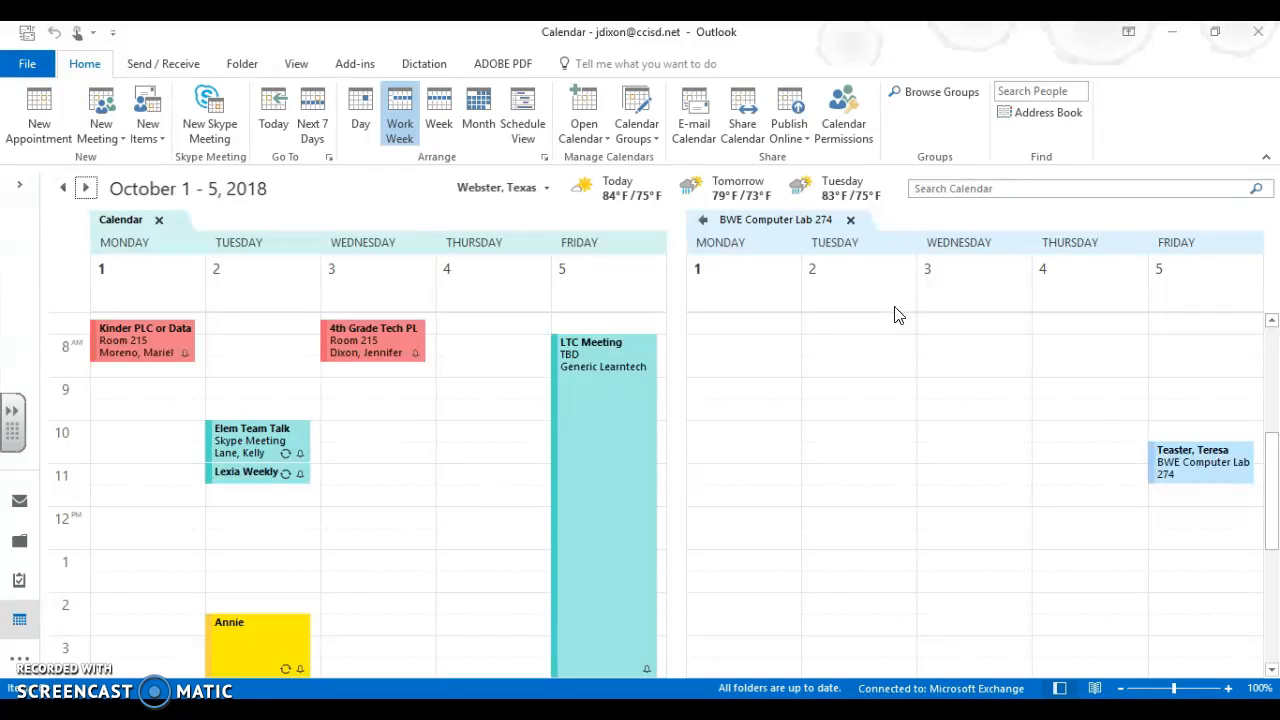
# - Create a new meeting with all open calendars for the 12:30 PM slot on Thursday, October 4
pyautogui.moveTo(1175, 460)
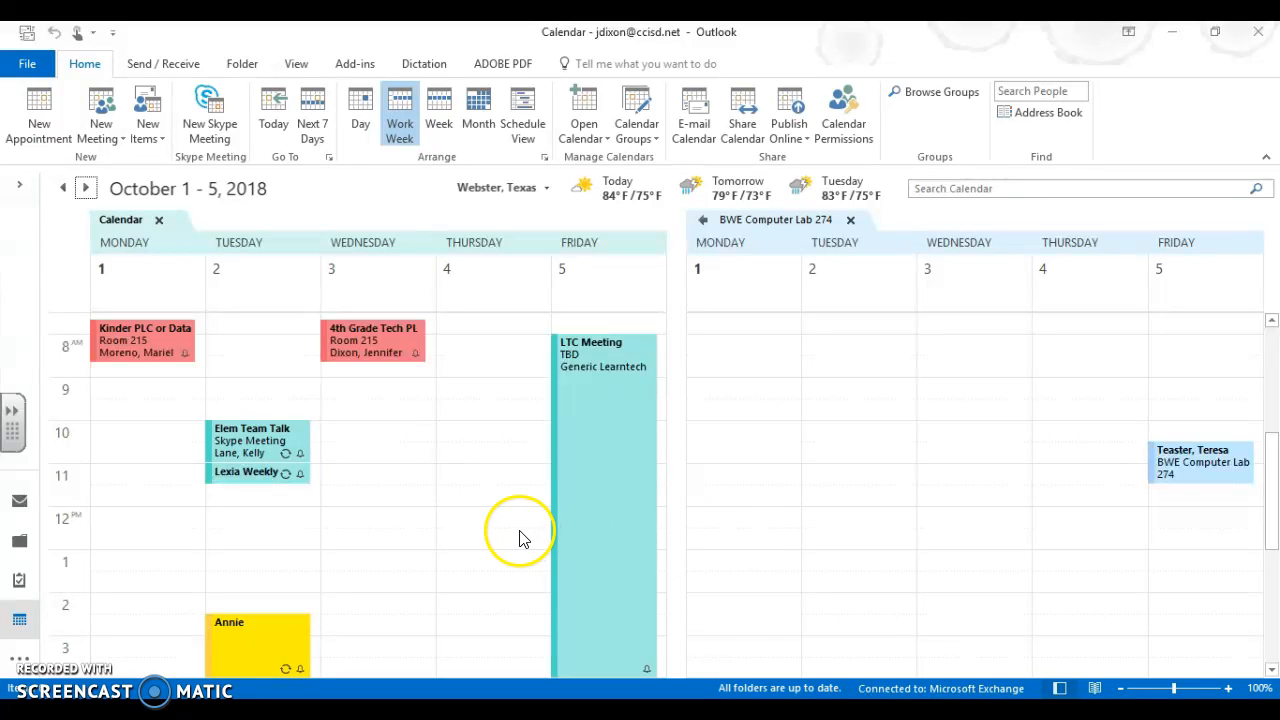
pyautogui.click(463, 545)
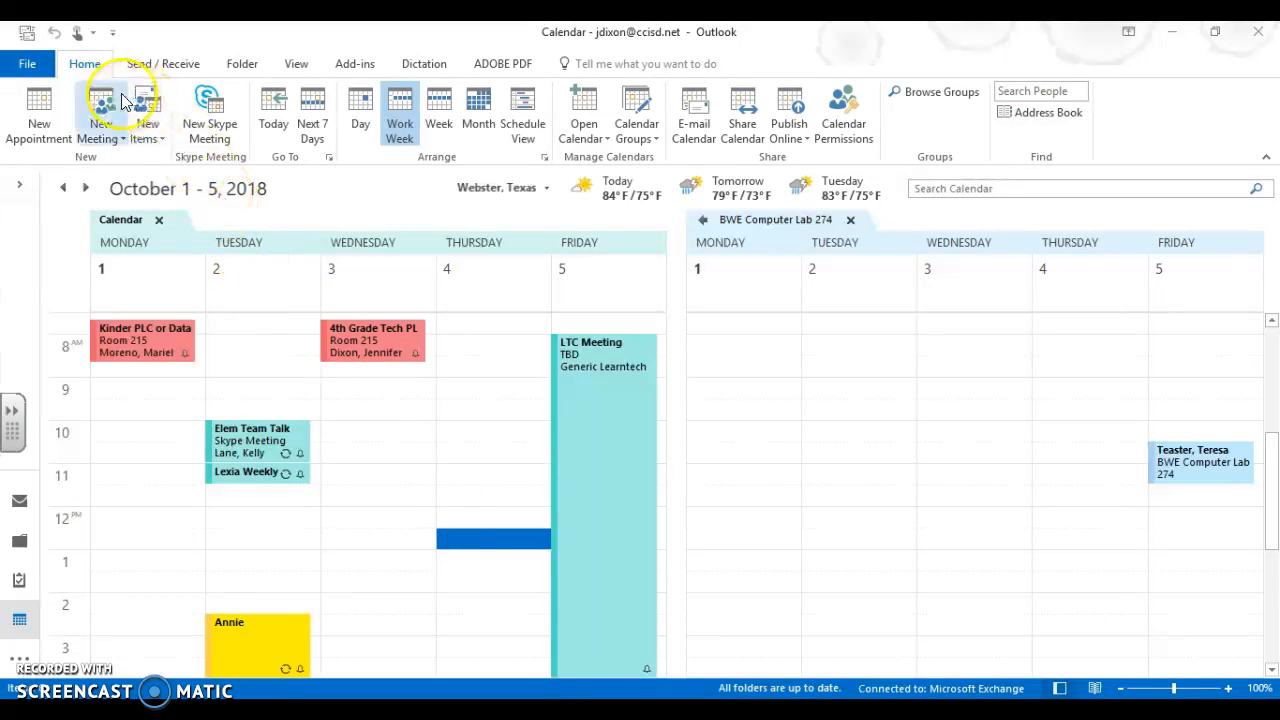
pyautogui.click(104, 135)
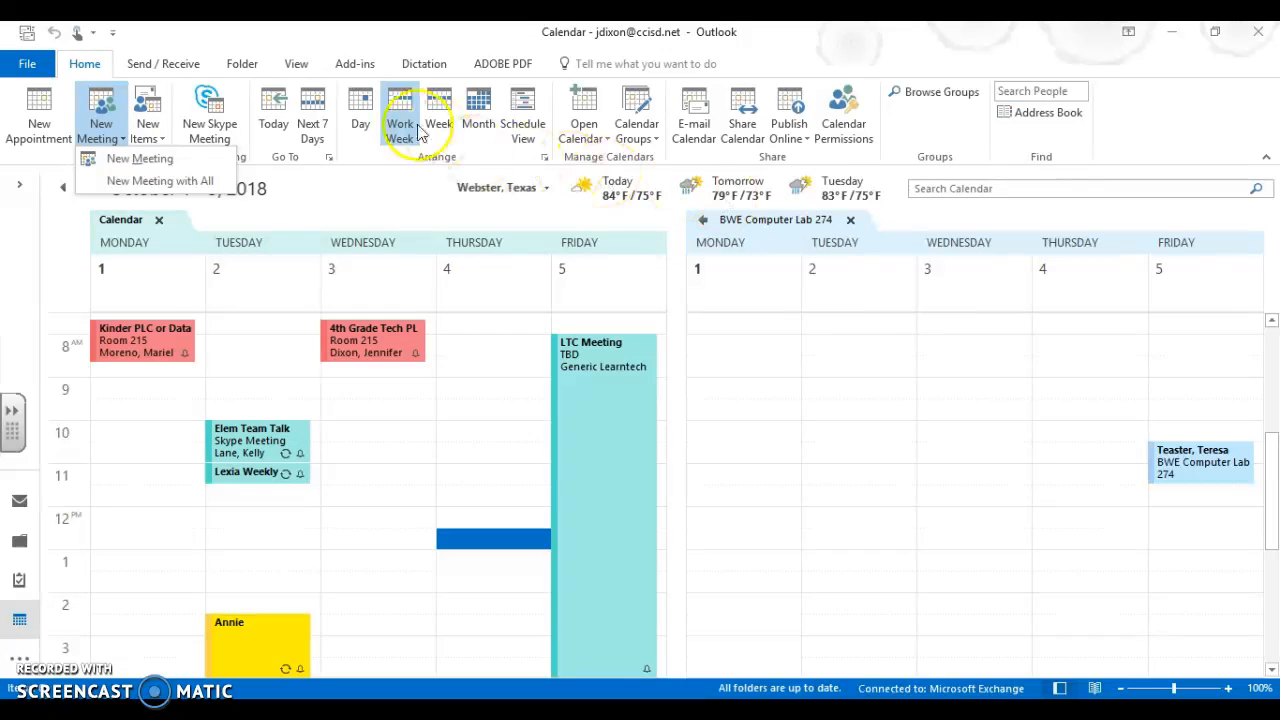
pyautogui.click(170, 182)
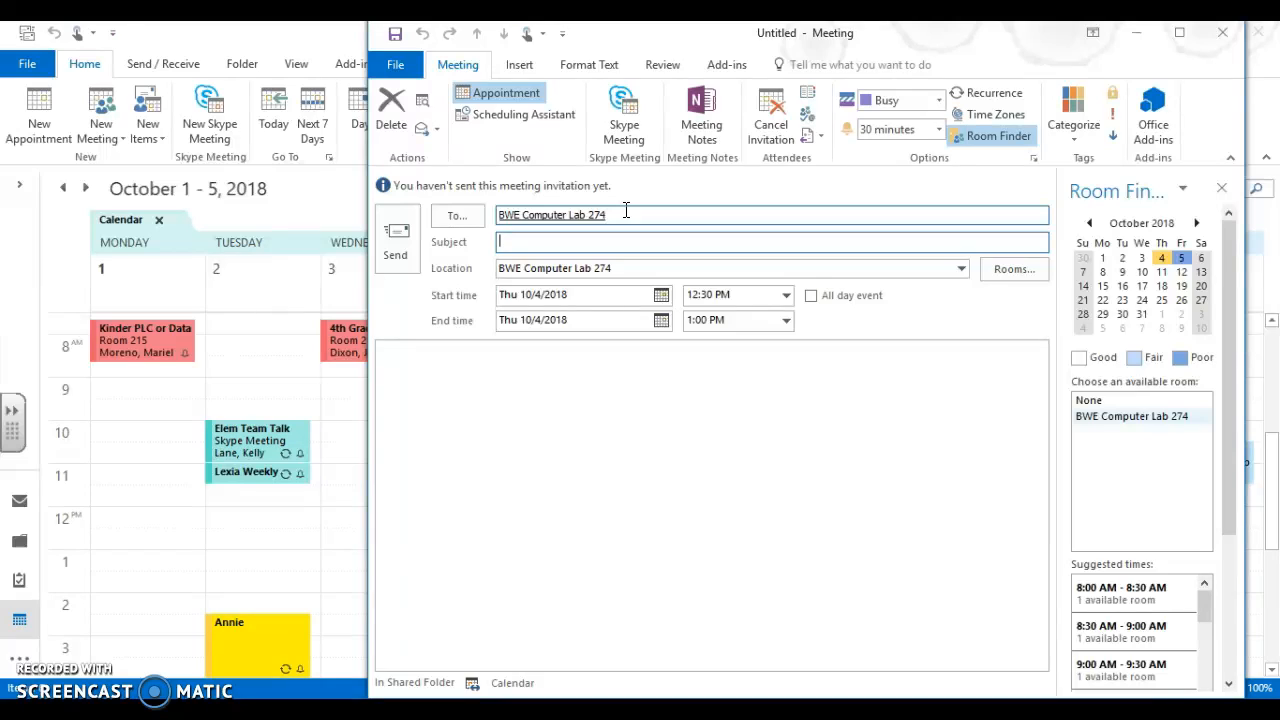
# - Enter the homeroom teacher's and organizer's names as the subject, and add the notes "20 min DB" and "30 min Lexia" on separate lines
pyautogui.write('Moreno HR/Dixon')
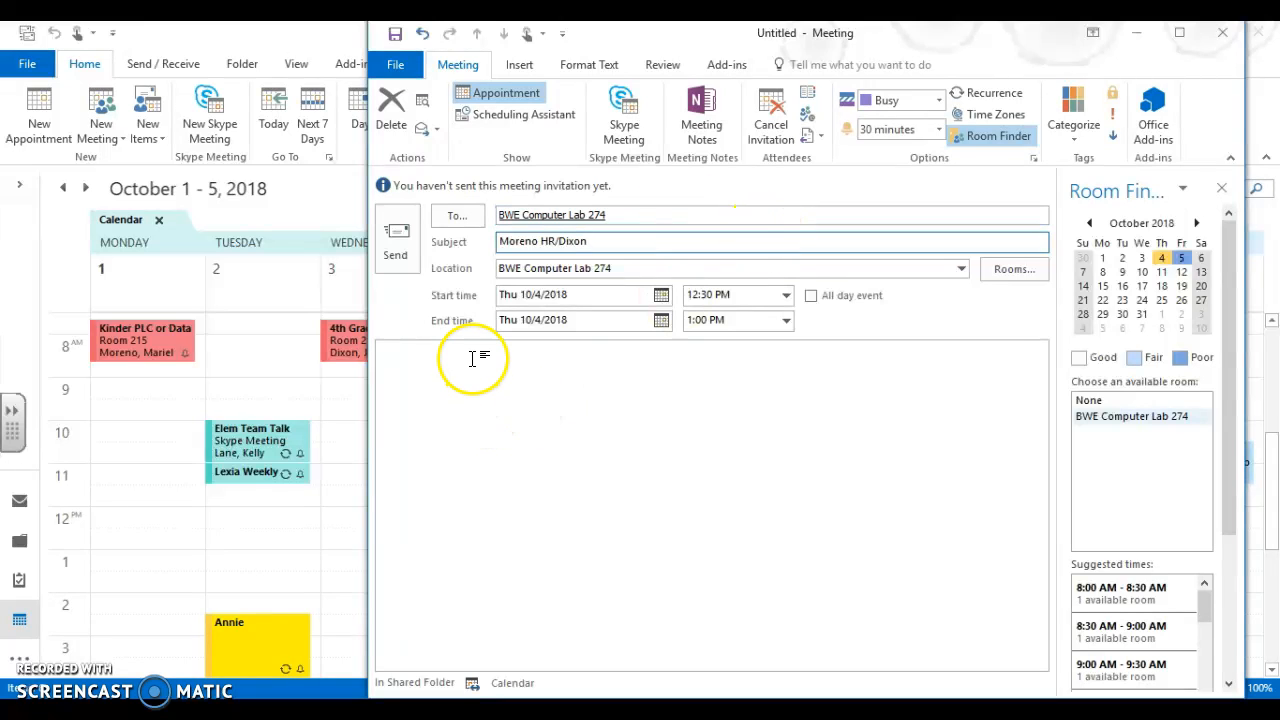
pyautogui.click(473, 358)
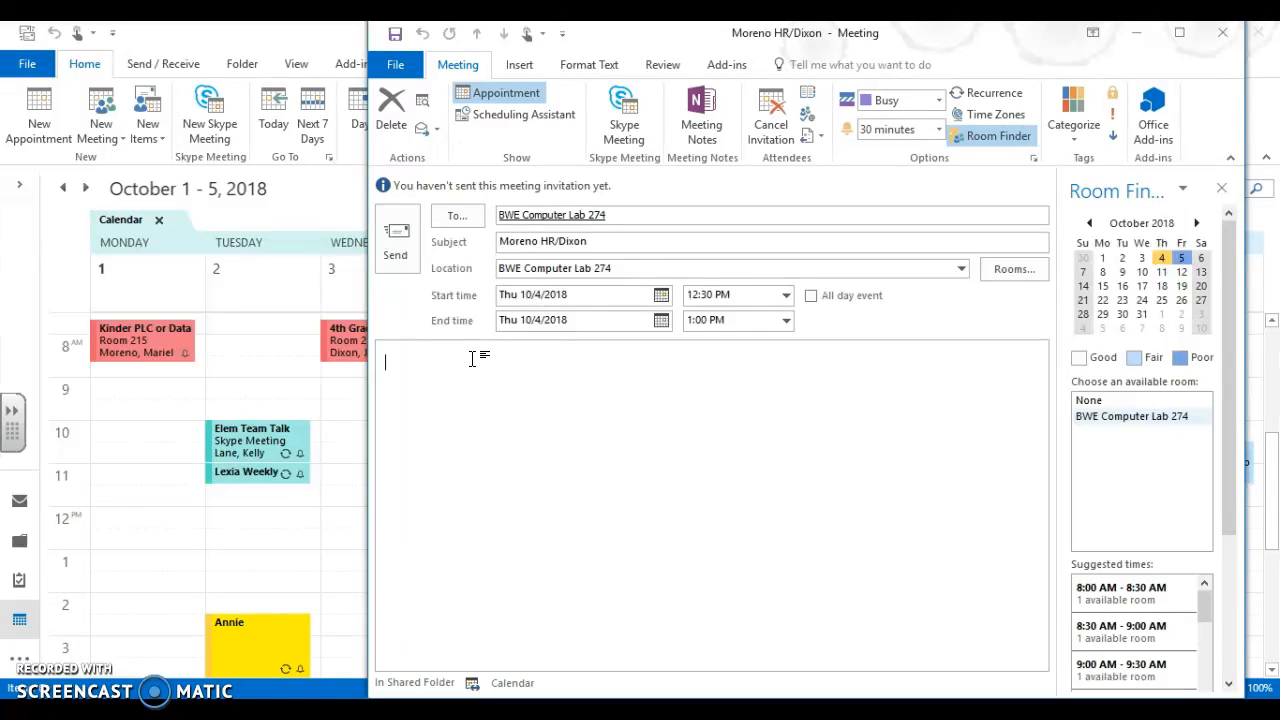
pyautogui.write('20 min DB')
pyautogui.press('Return')
pyautogui.write('30 min Lexia')
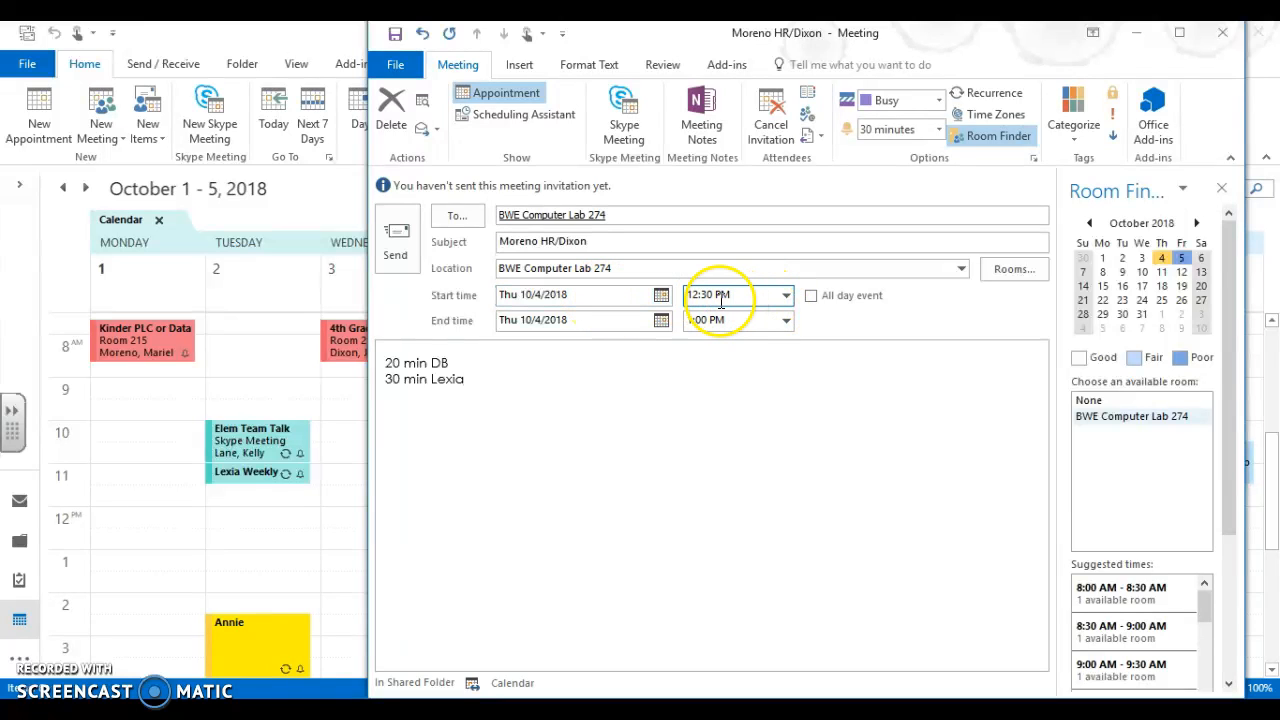
# - Set the meeting's start time to 12:20 PM
pyautogui.click(706, 296)
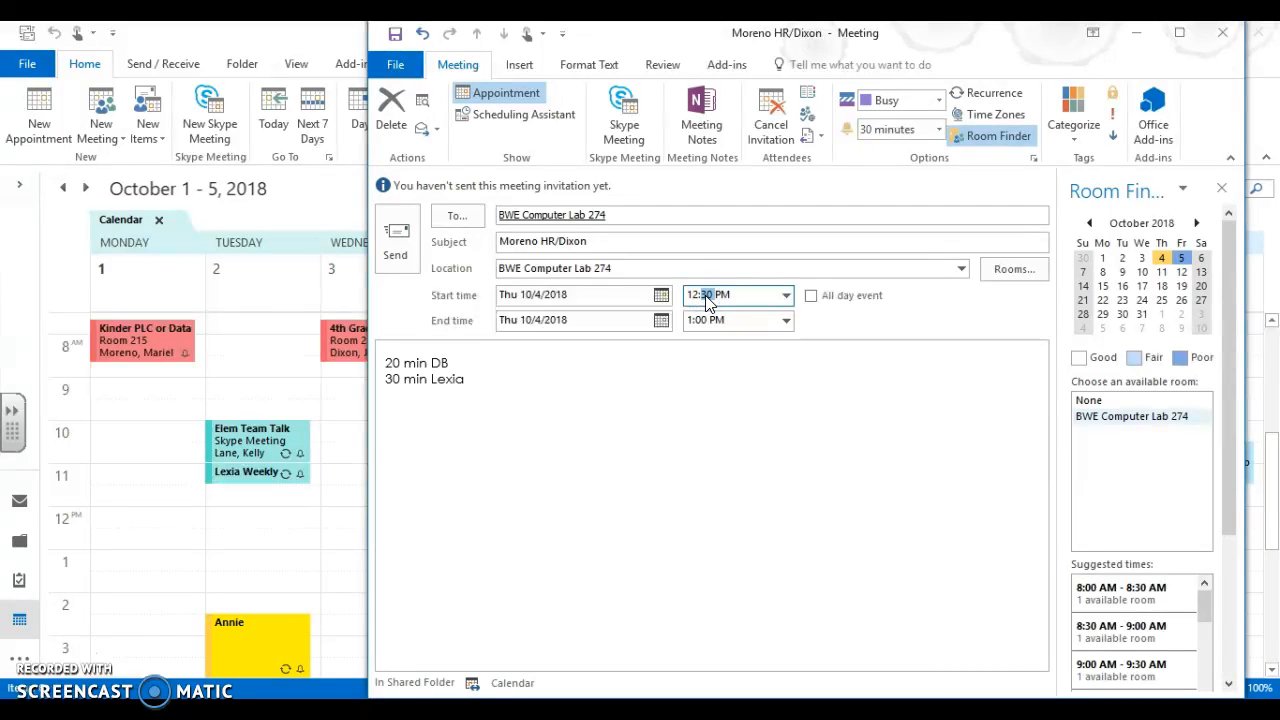
pyautogui.click(786, 298)
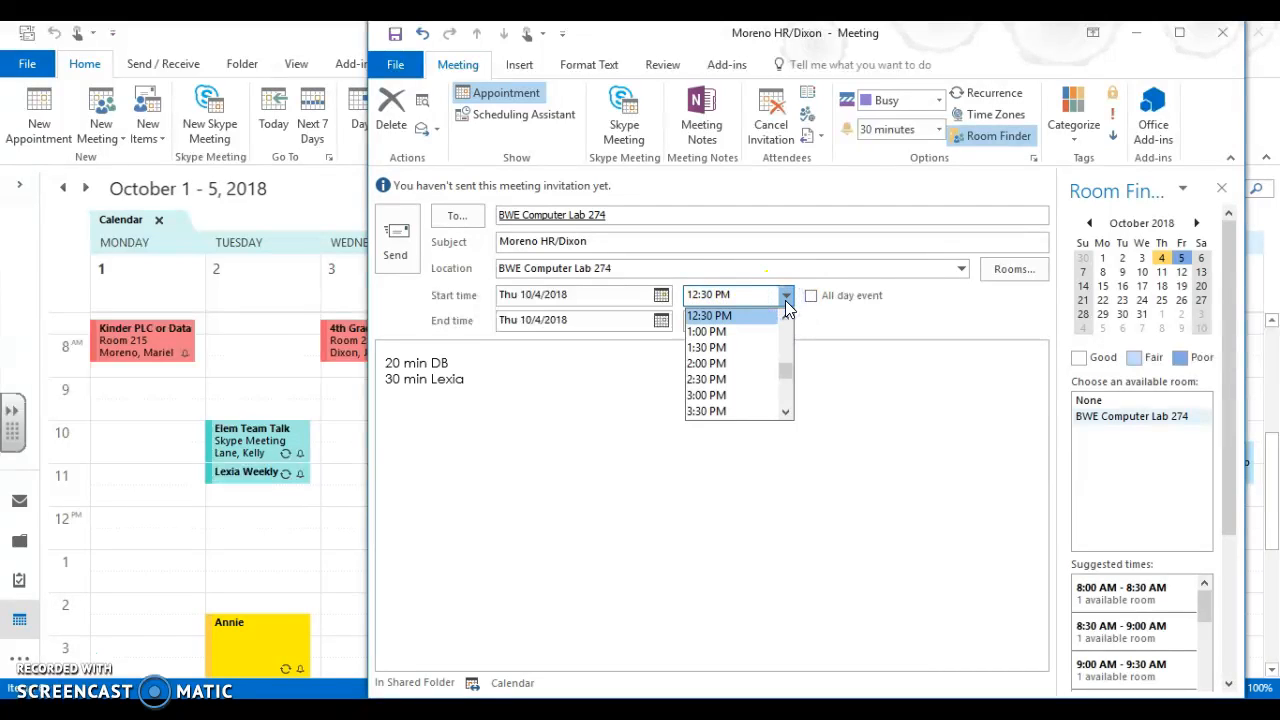
pyautogui.click(708, 296)
pyautogui.click(708, 296)
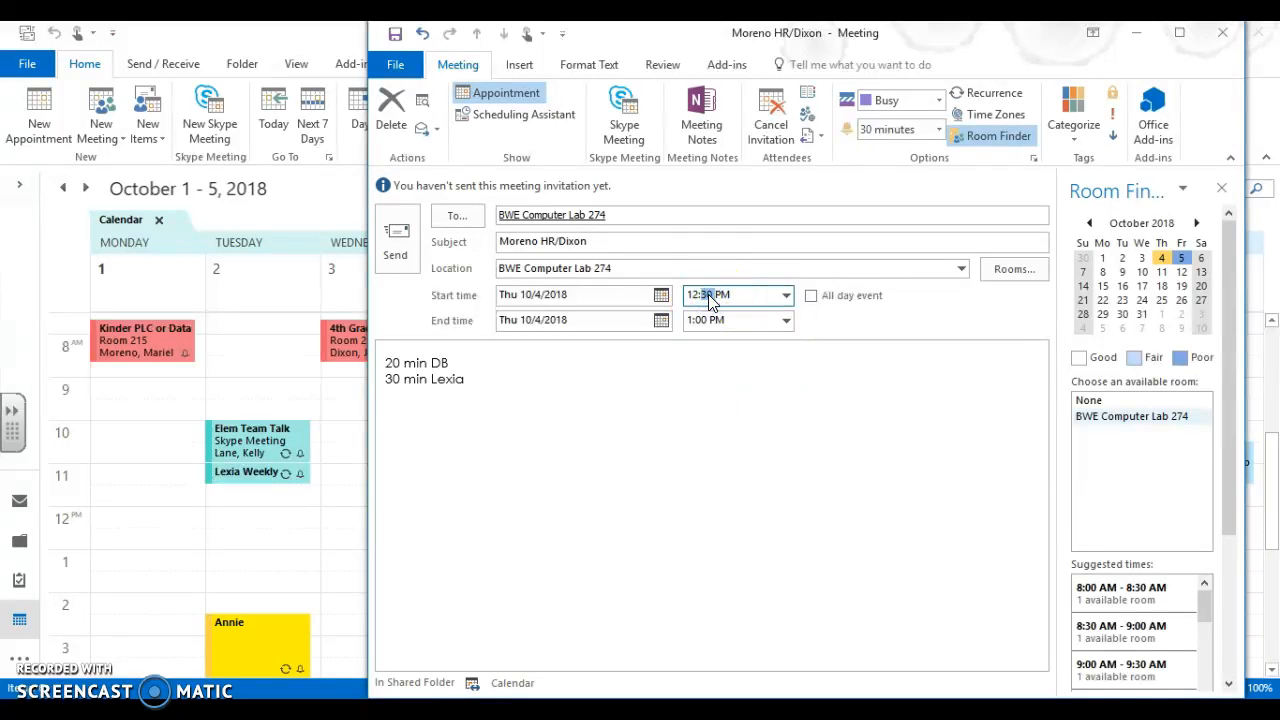
pyautogui.write('2')
pyautogui.click(714, 380)
pyautogui.click(724, 296)
# - Set the meeting's end time to 12:55 PM
pyautogui.click(712, 320)
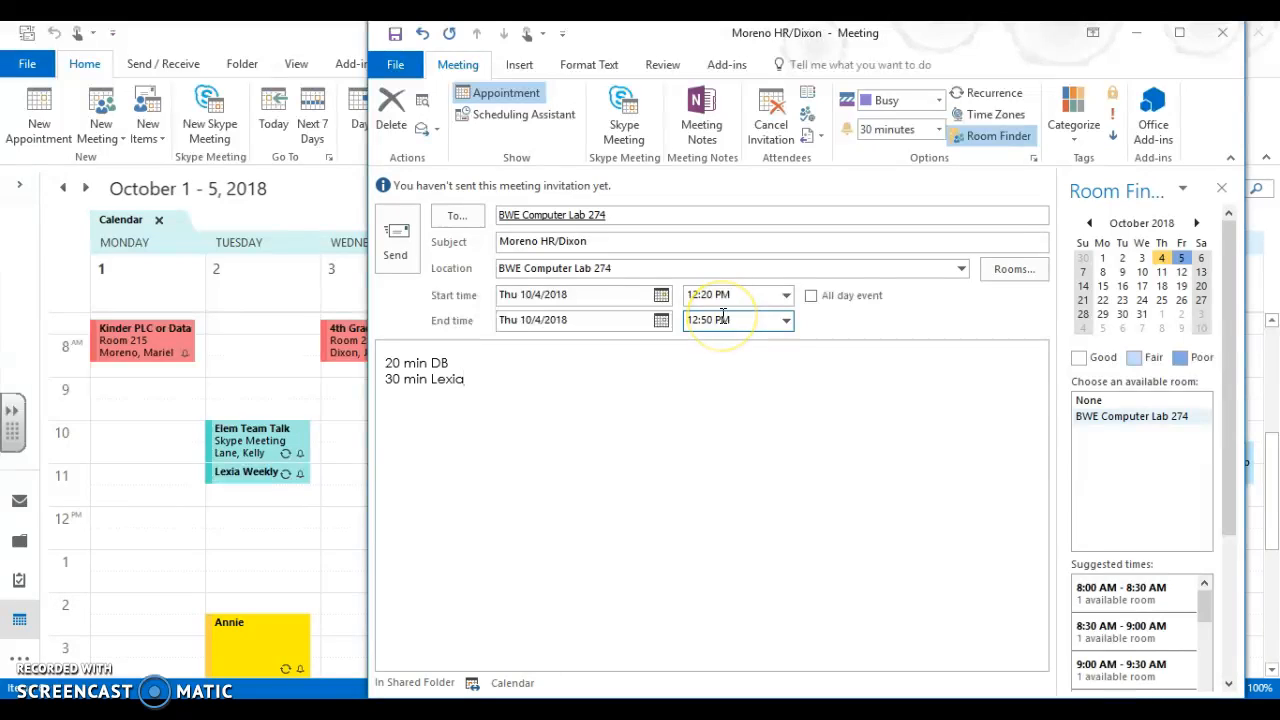
pyautogui.doubleClick(708, 320)
pyautogui.click(708, 356)
pyautogui.write('55')
pyautogui.click(733, 341)
pyautogui.click(891, 391)
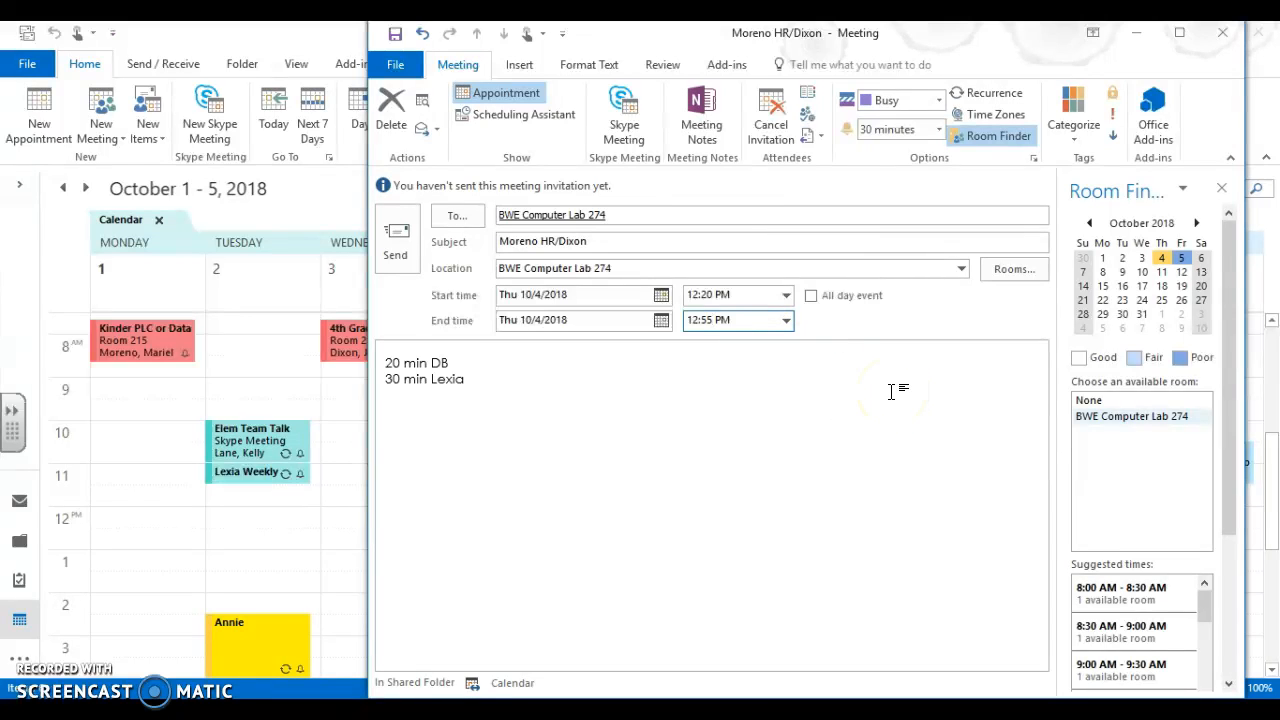
# - Make the meeting recur weekly on Thursday, ending by Thu 12/20/2018
pyautogui.click(977, 94)
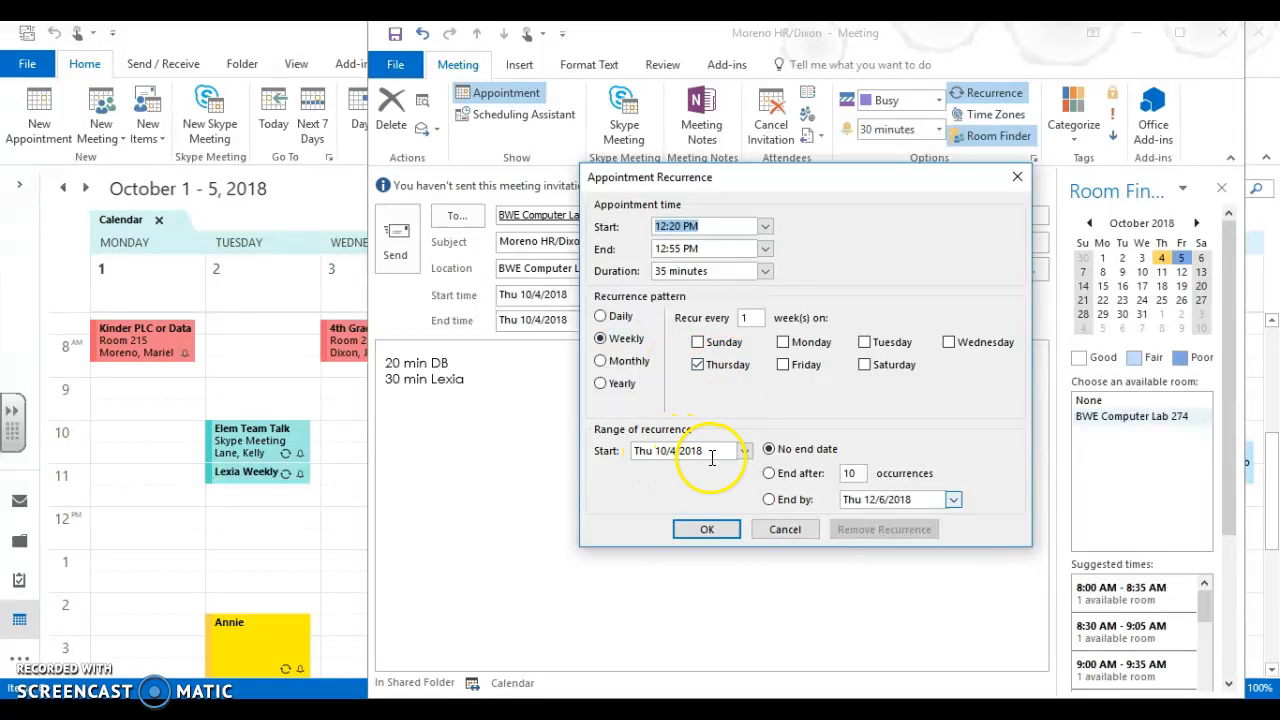
pyautogui.click(768, 500)
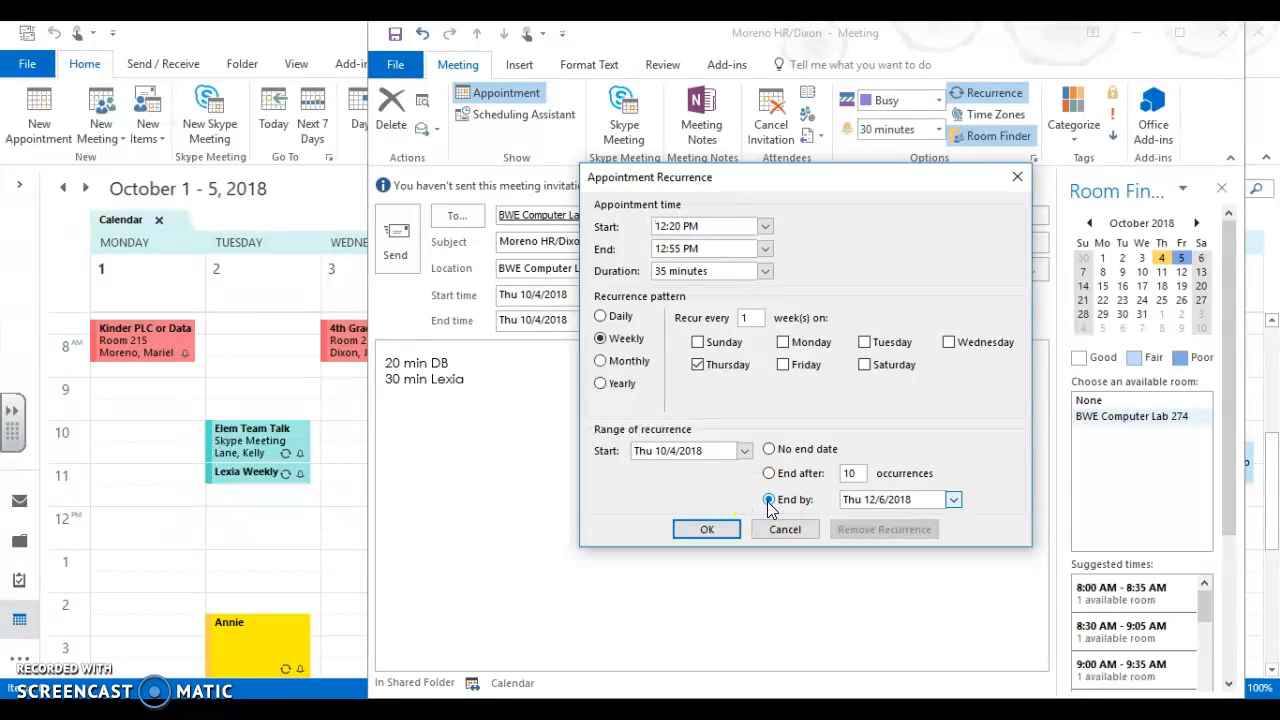
pyautogui.click(732, 496)
pyautogui.click(946, 447)
pyautogui.click(954, 499)
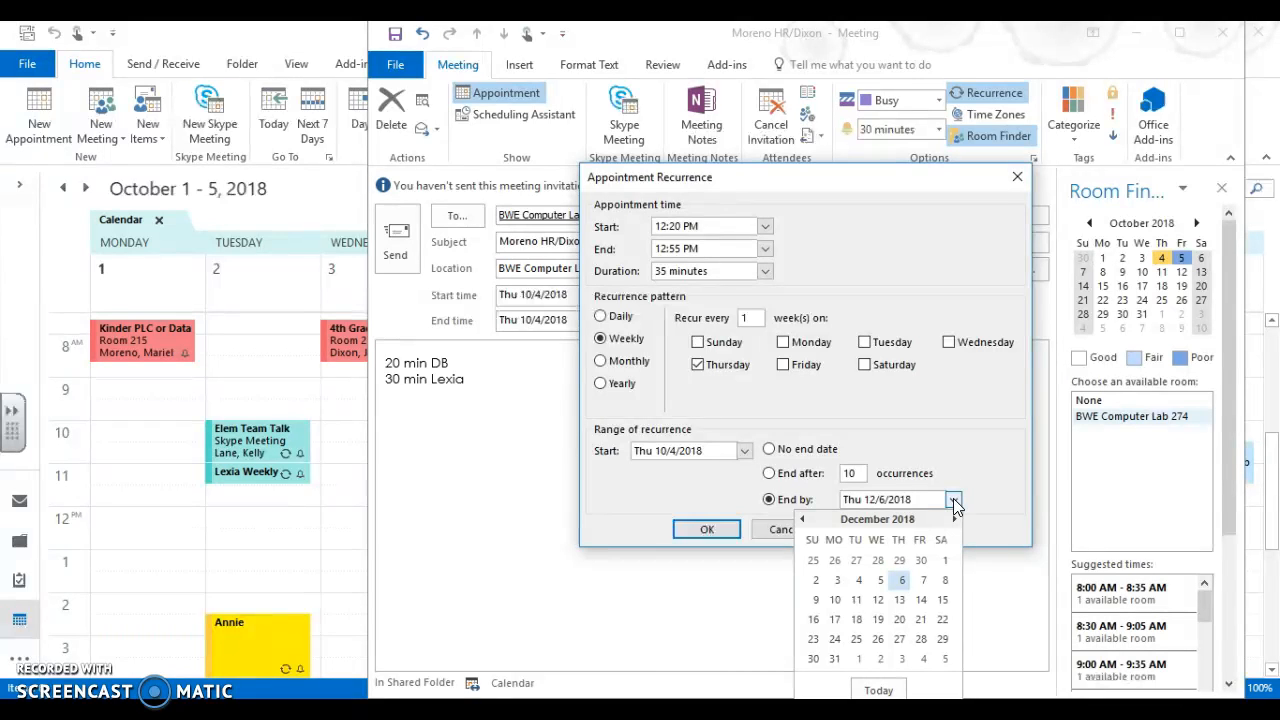
pyautogui.click(900, 620)
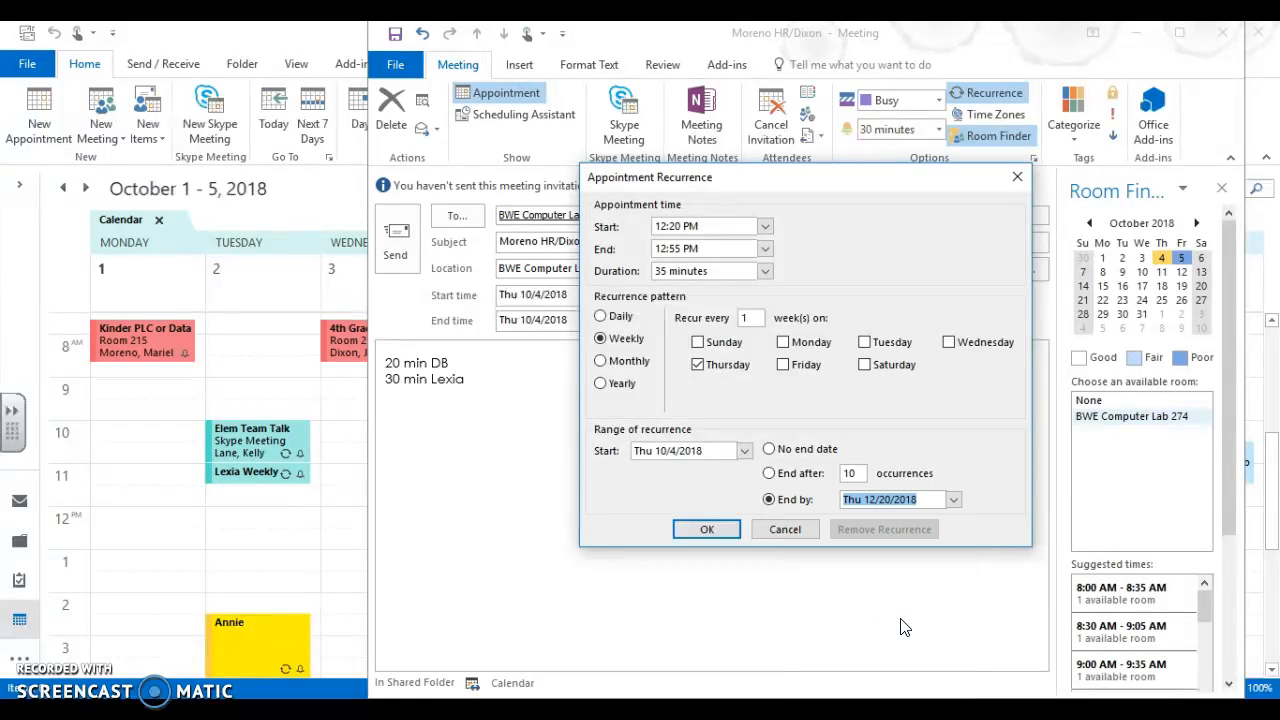
pyautogui.click(705, 530)
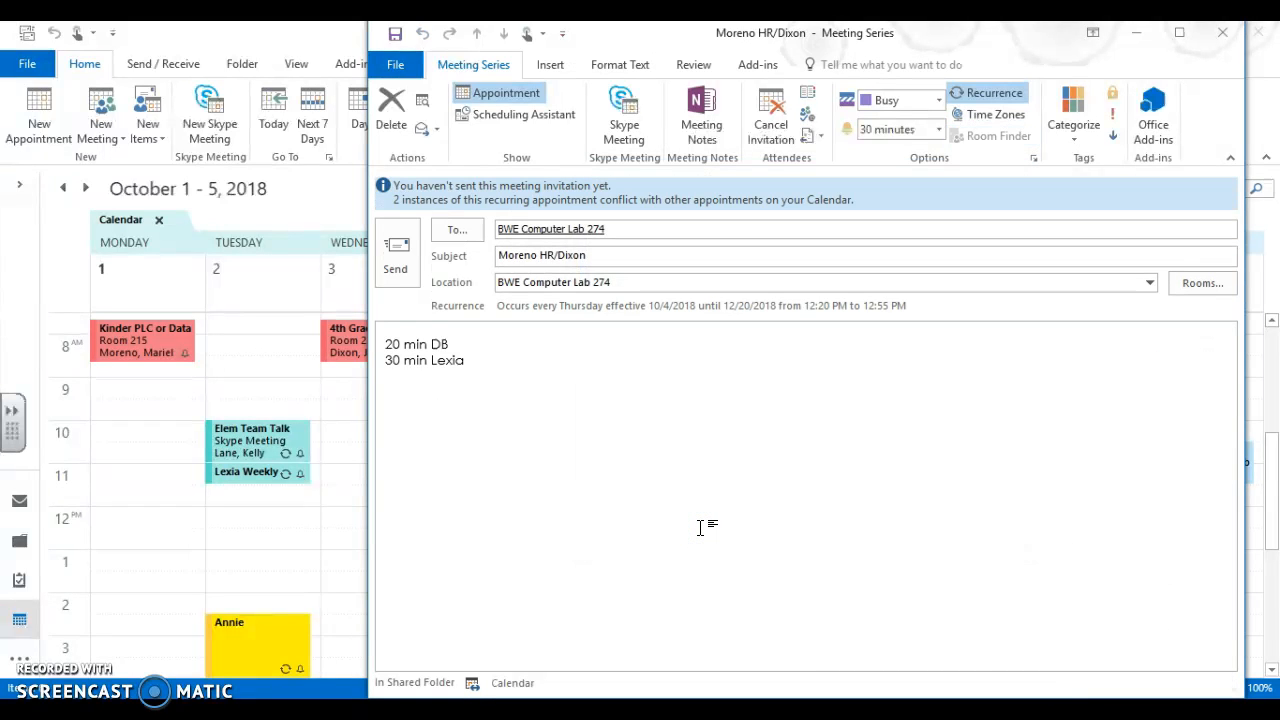
# - Set the meeting reminder to 2 hours and send the invitation to the lab
pyautogui.click(938, 134)
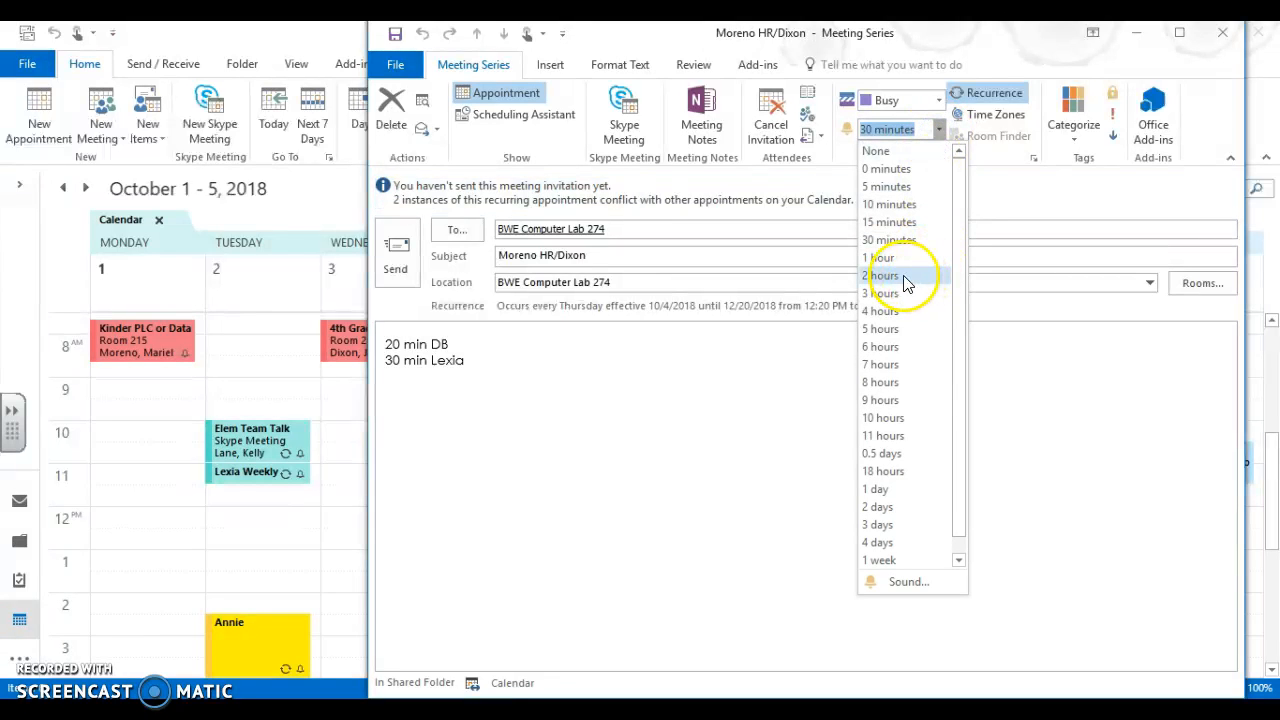
pyautogui.click(883, 276)
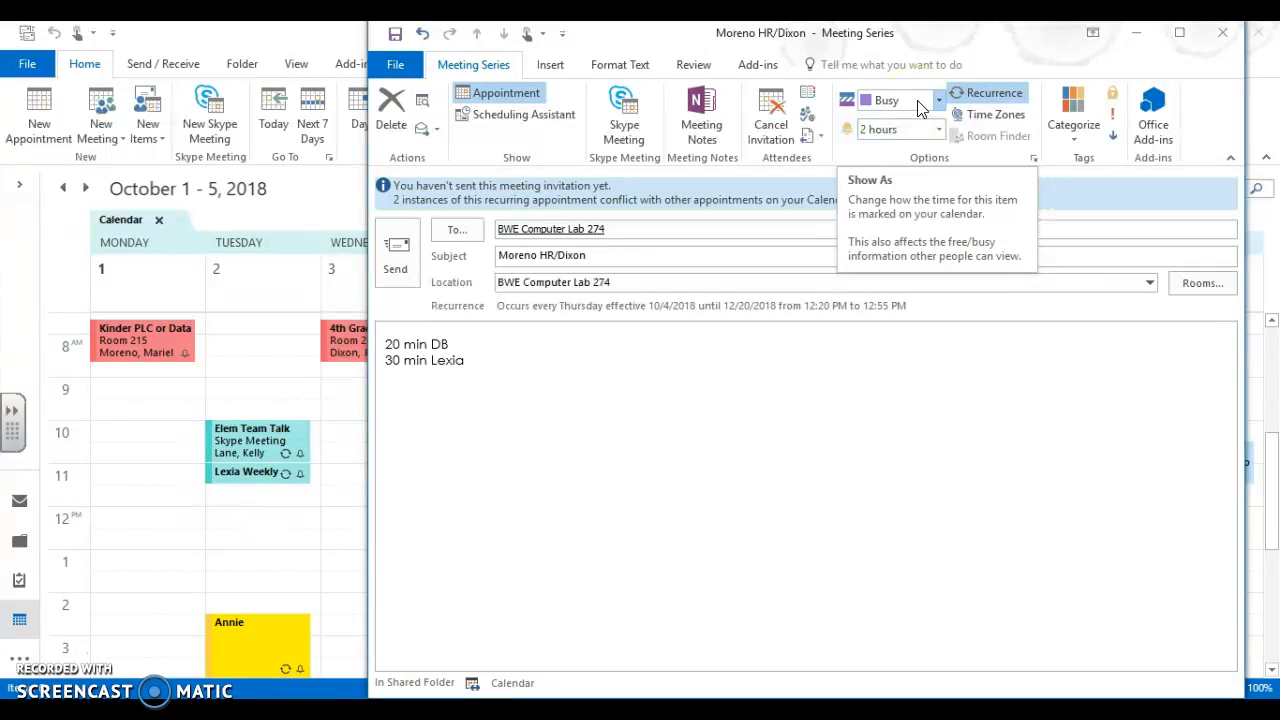
pyautogui.click(787, 349)
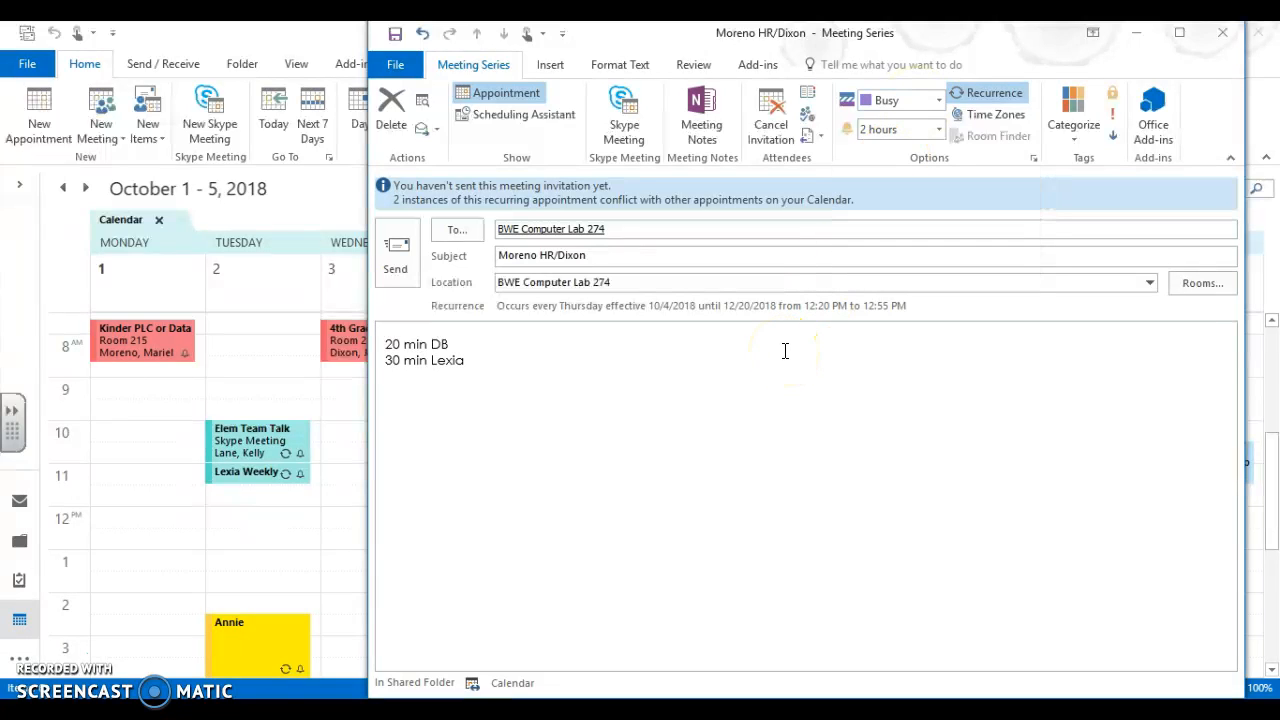
pyautogui.click(398, 270)
pyautogui.click(404, 266)
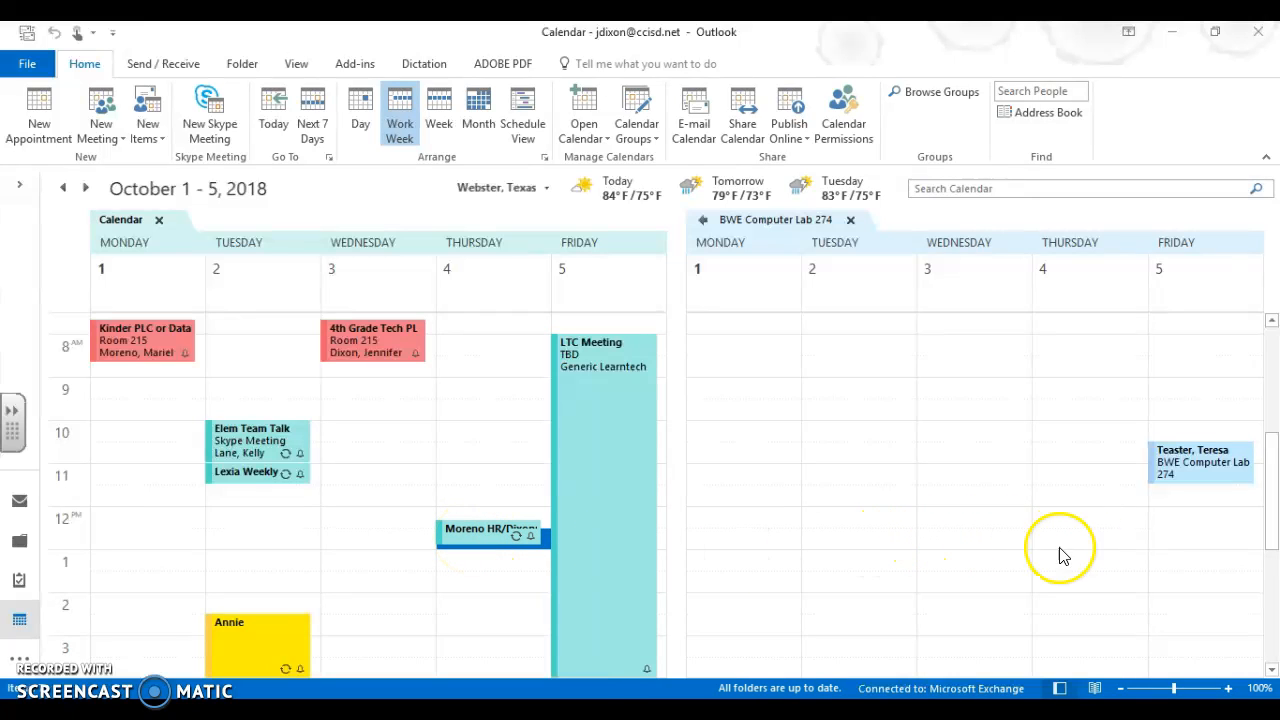
# - Check the new recurring booking in both calendars, including the following week of October 8 - 12
pyautogui.click(516, 542)
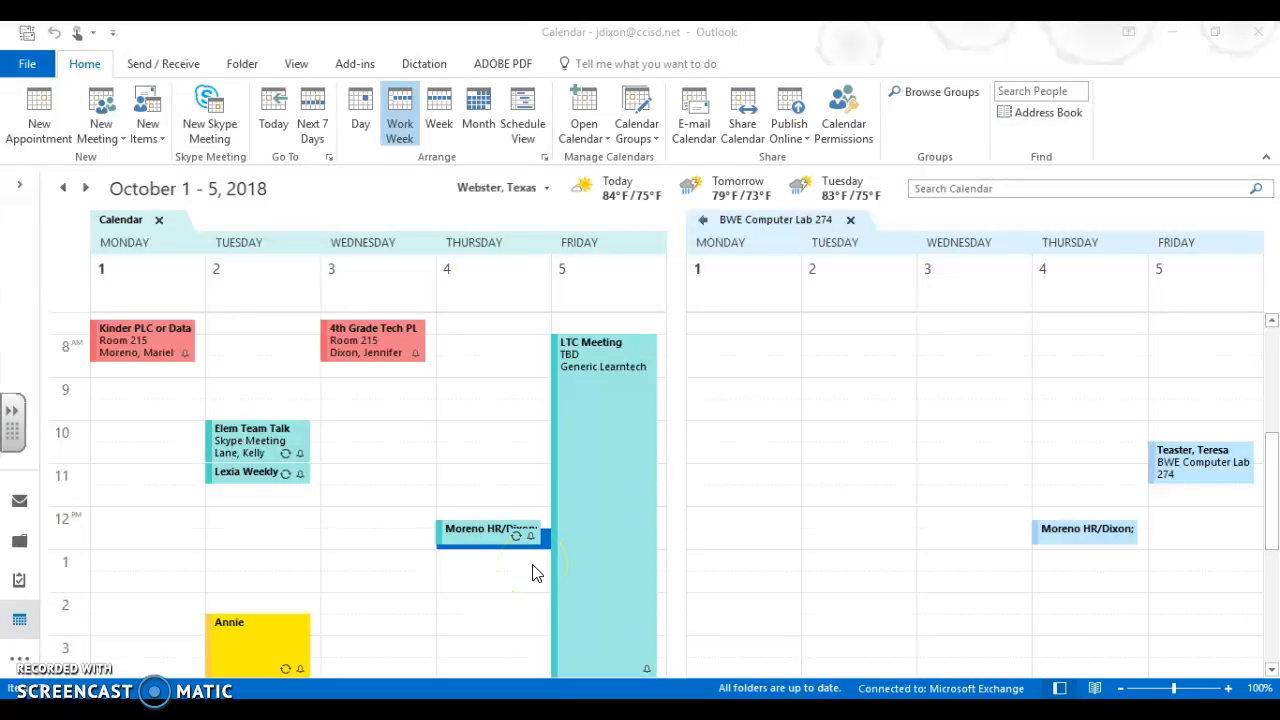
pyautogui.click(531, 548)
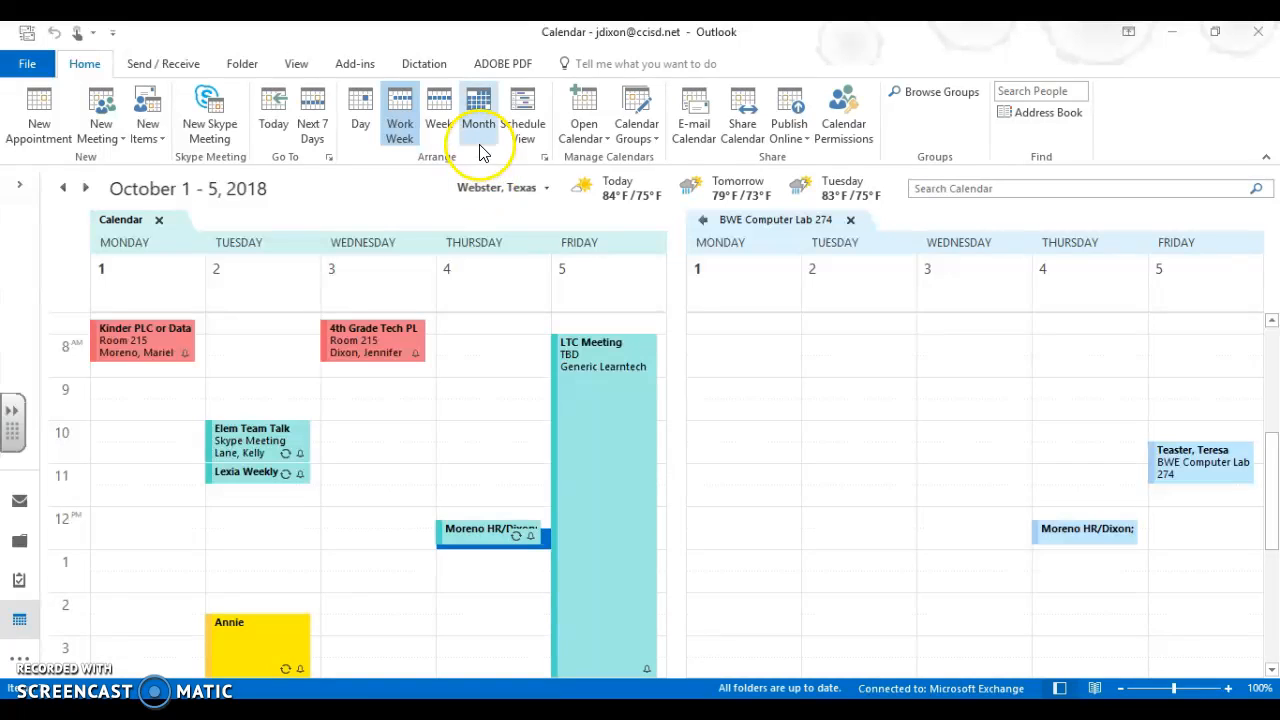
pyautogui.click(86, 188)
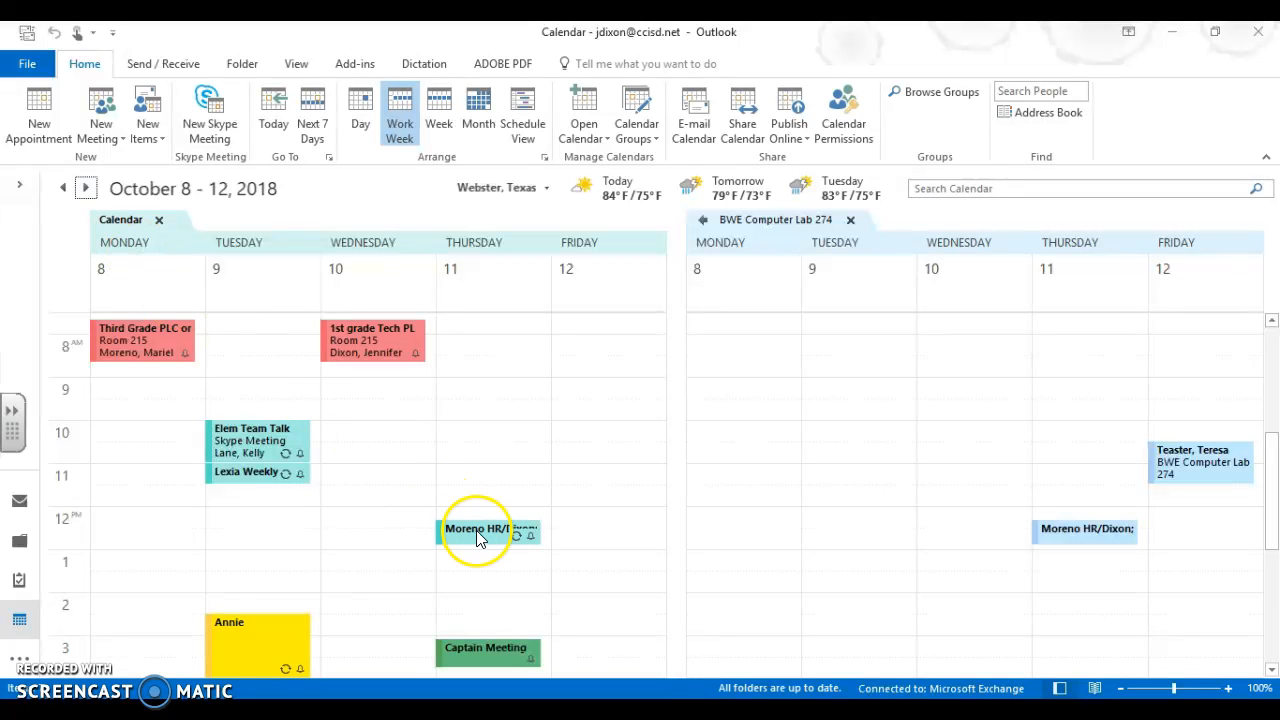
pyautogui.moveTo(483, 540)
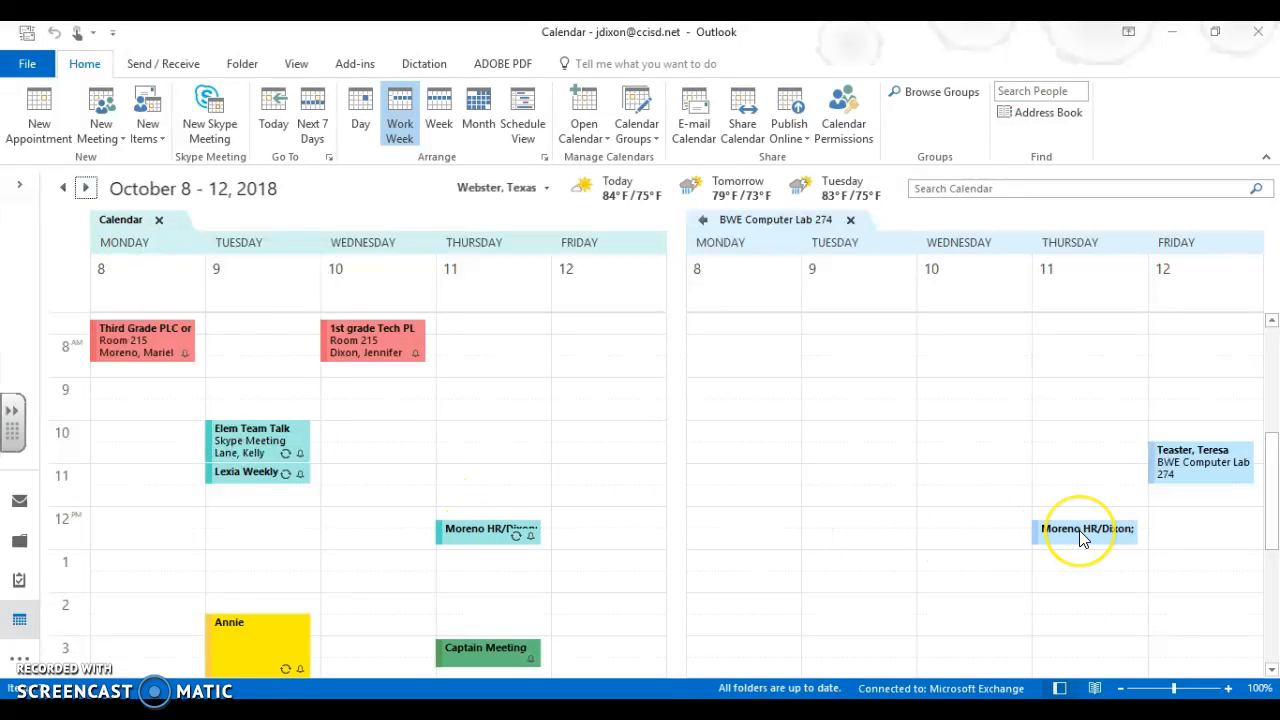
pyautogui.moveTo(1080, 538)
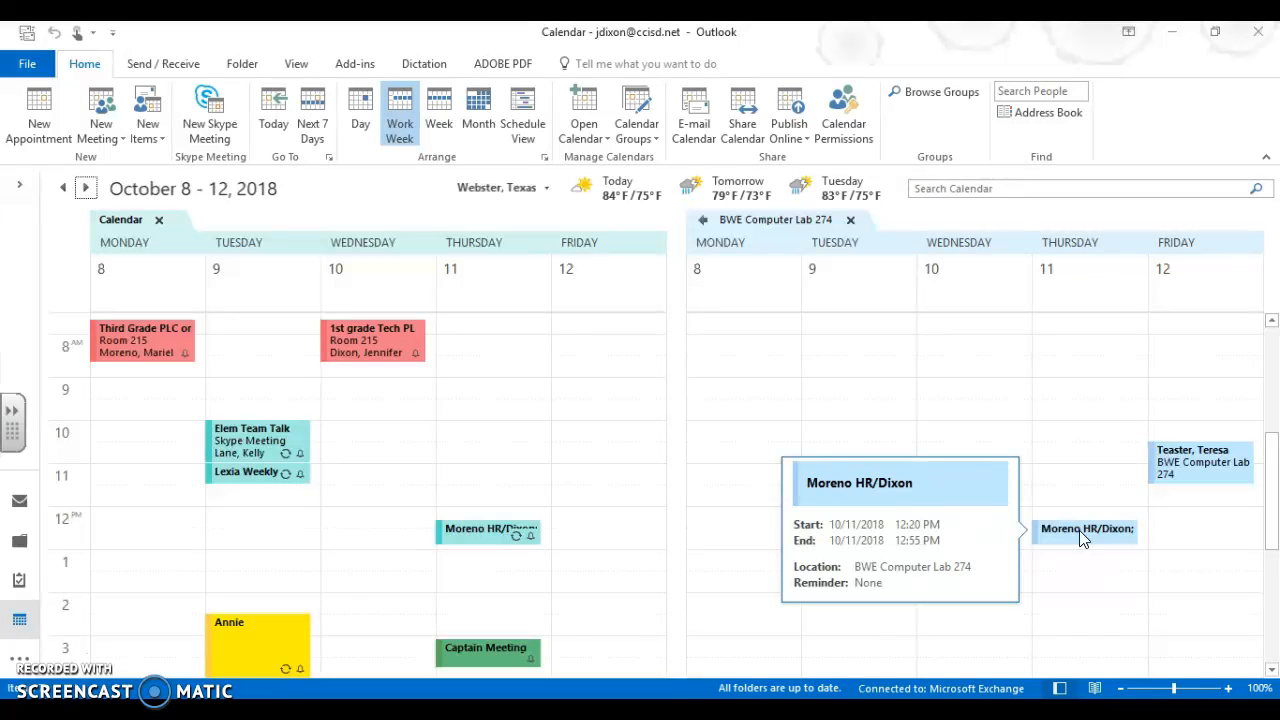
# - Cancel only the Thursday, October 11 occurrence of the recurring 12:20 PM lab meeting and send the cancellation to BWE Computer Lab 274
pyautogui.doubleClick(486, 532)
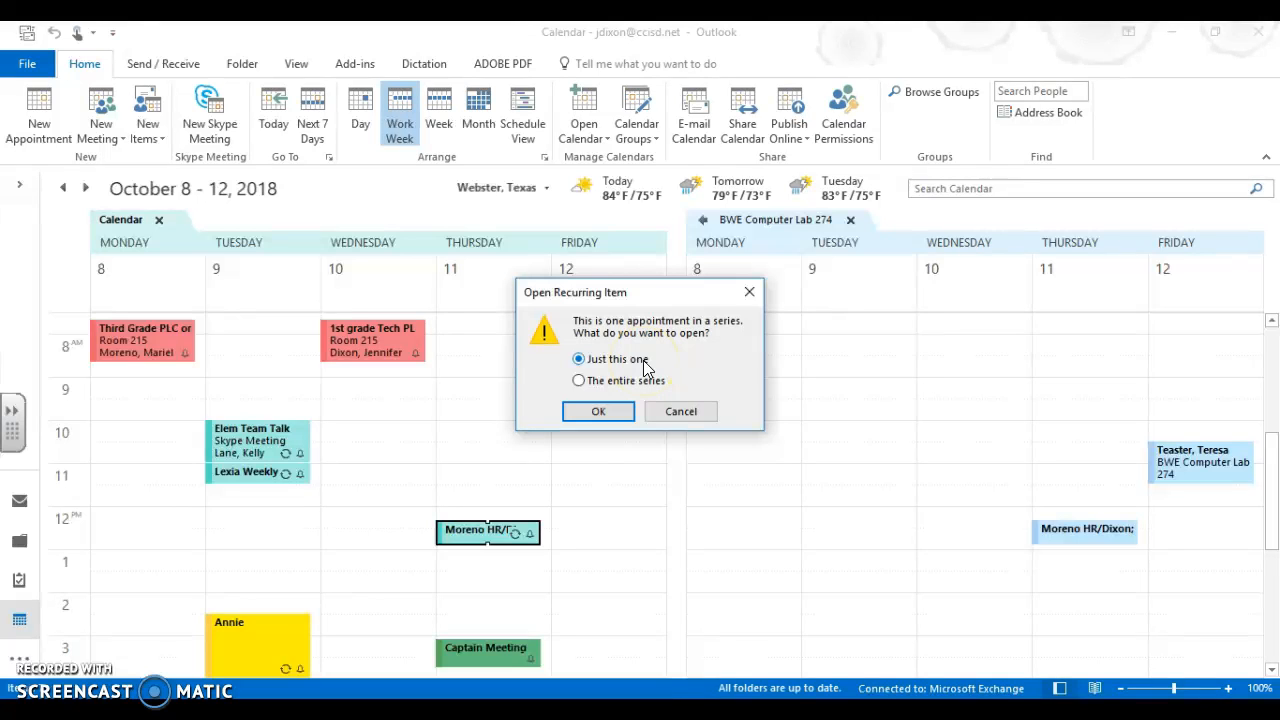
pyautogui.click(601, 413)
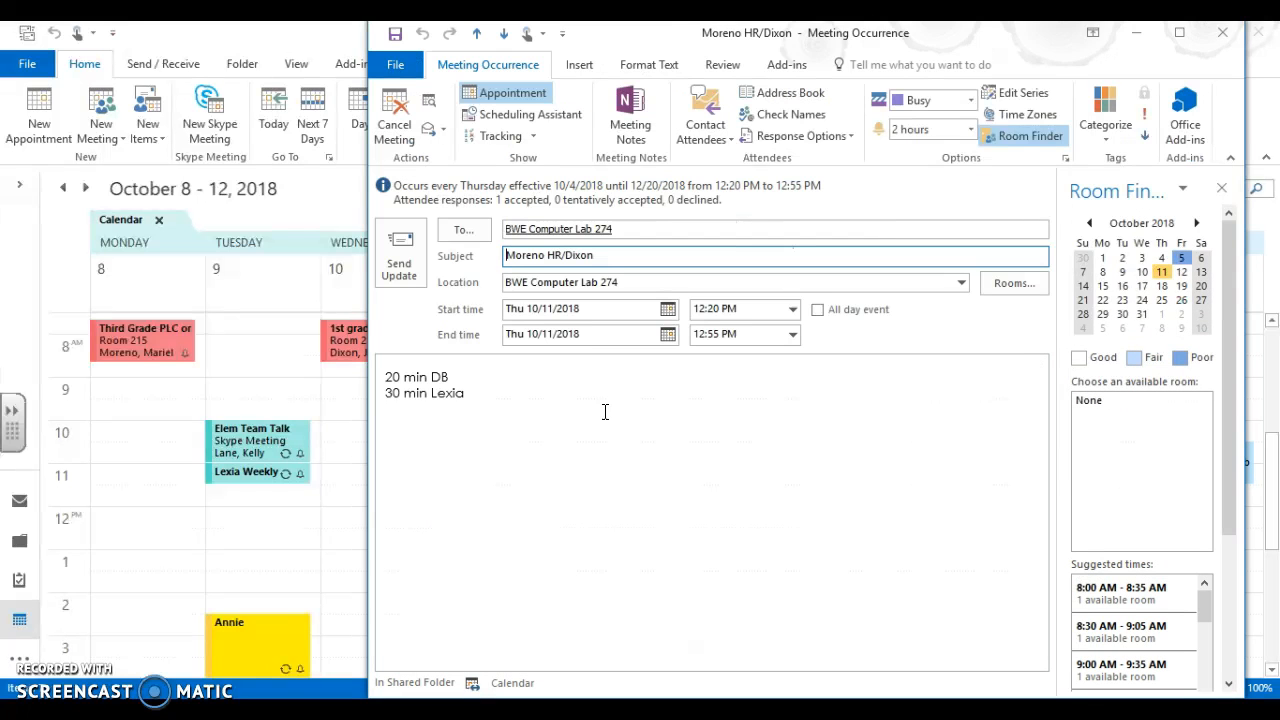
pyautogui.click(406, 141)
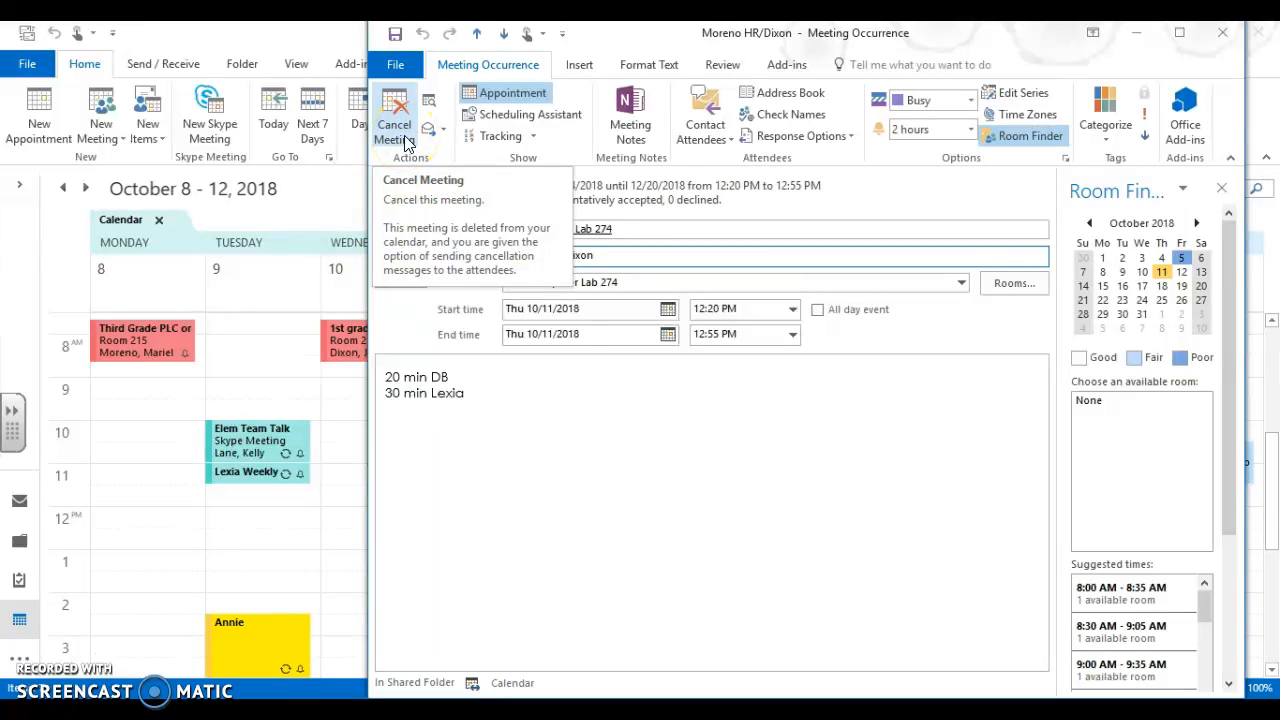
pyautogui.click(406, 141)
pyautogui.click(783, 372)
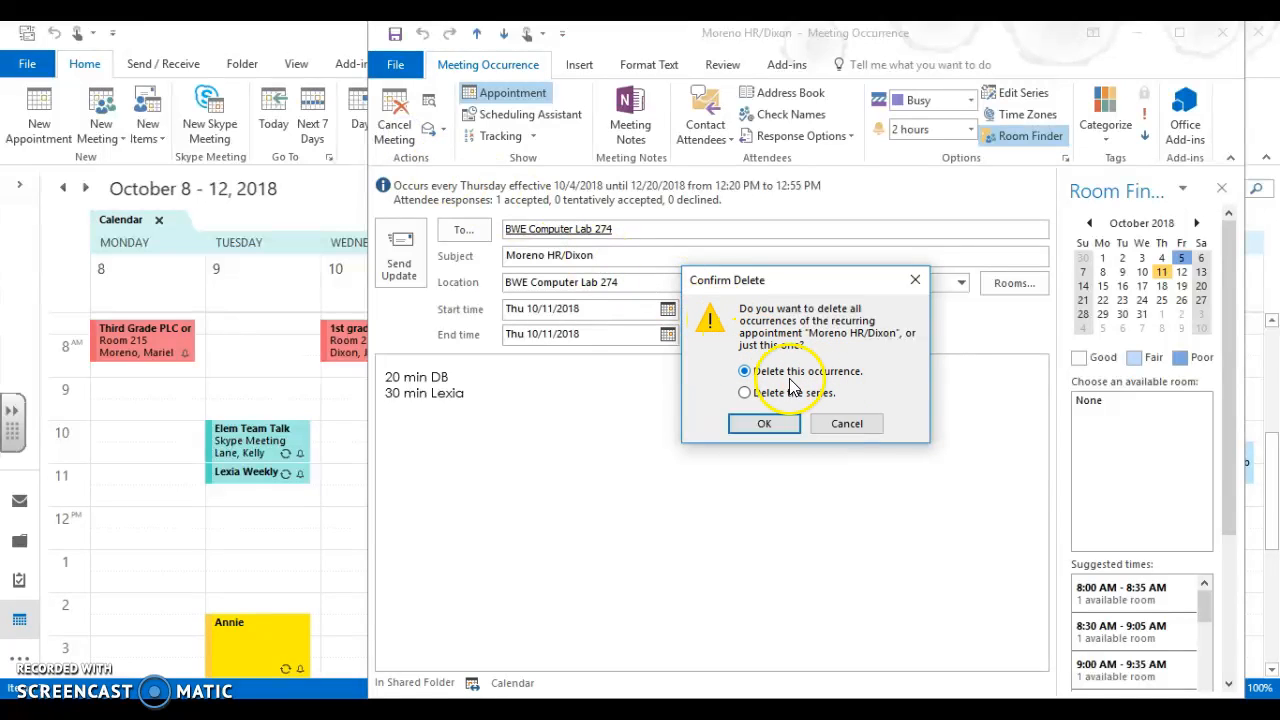
pyautogui.click(765, 424)
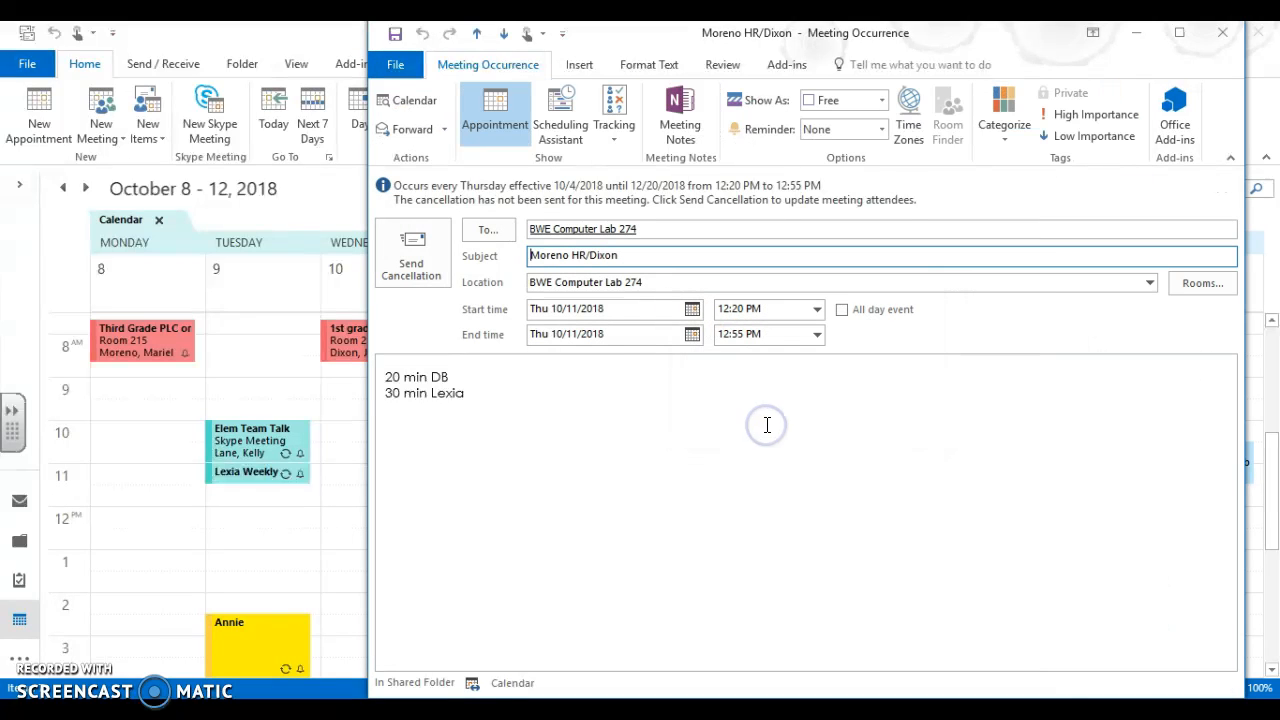
pyautogui.click(418, 260)
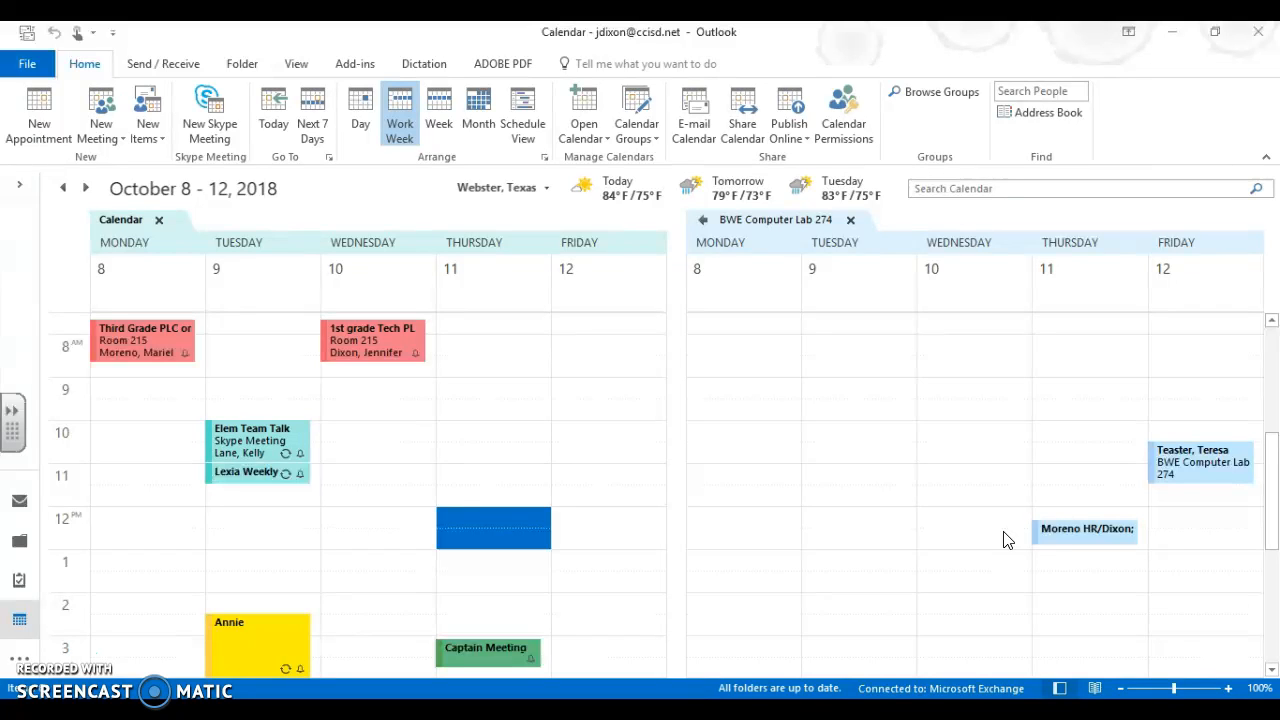
# - Check the lab booking in both calendars for the weeks through October 22 - 26, returning to October 1 - 5
pyautogui.click(86, 190)
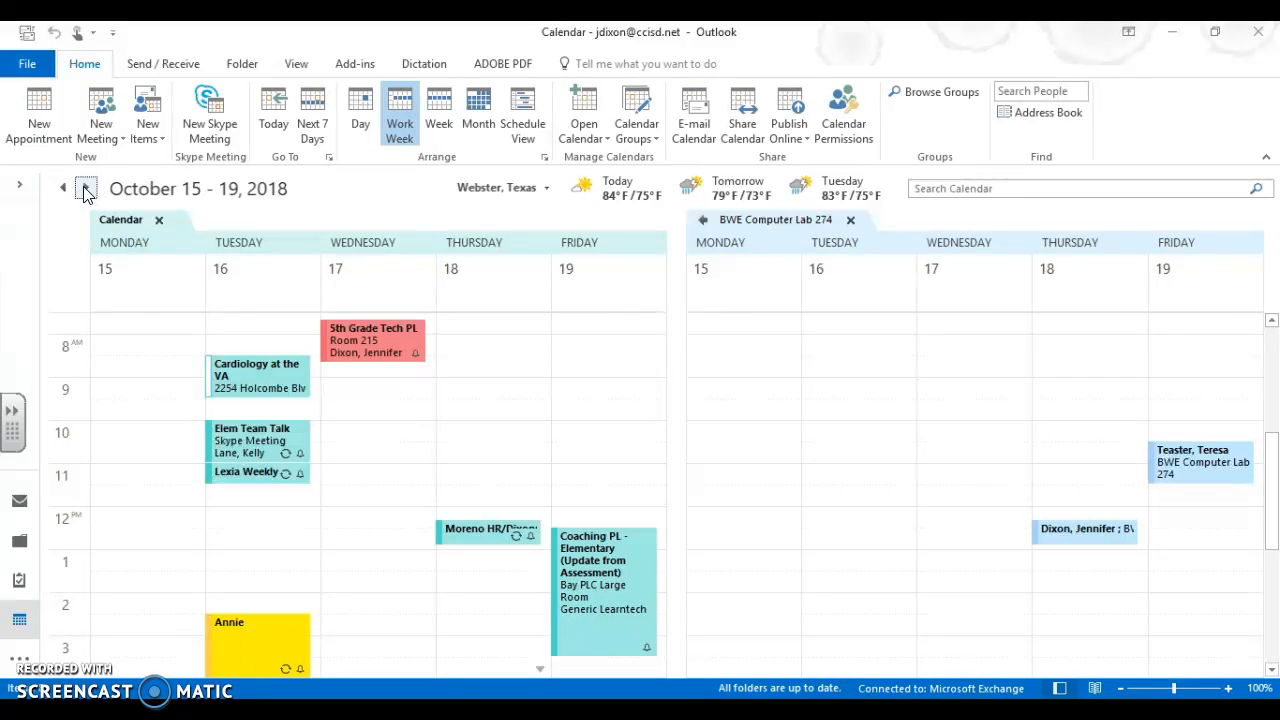
pyautogui.click(86, 190)
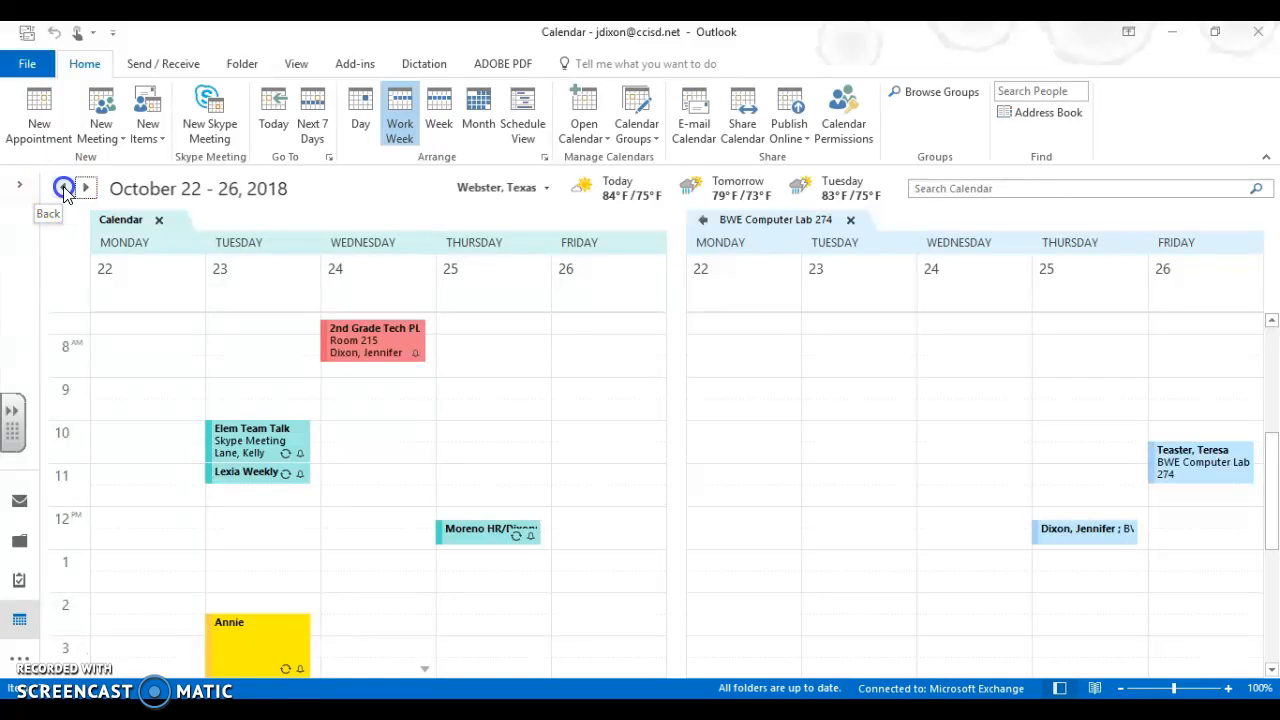
pyautogui.click(63, 189)
pyautogui.click(63, 189)
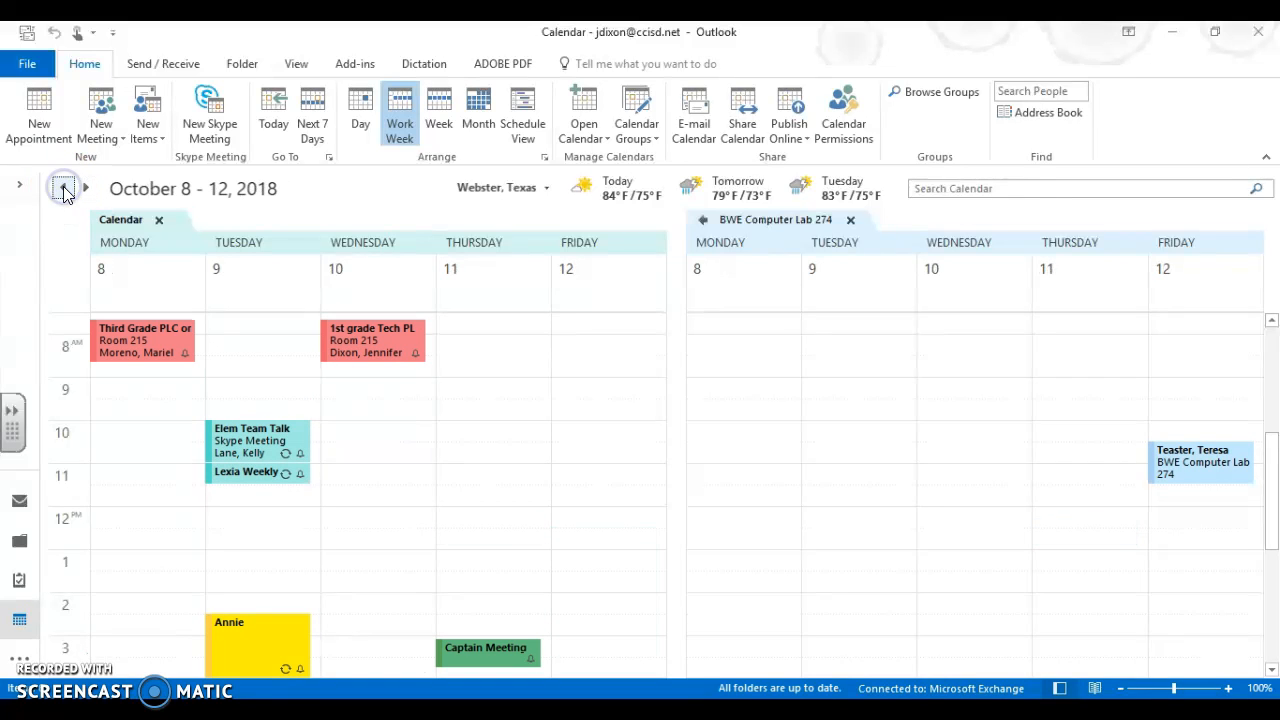
pyautogui.click(63, 189)
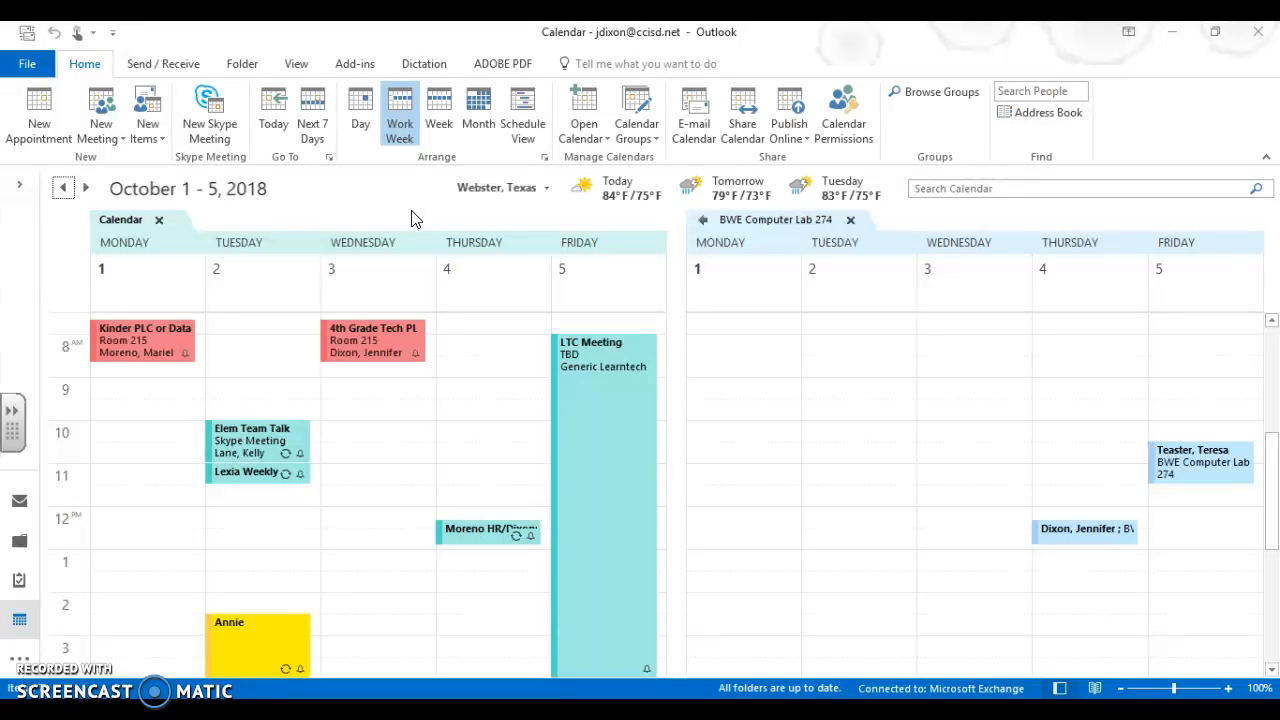
# - Look up BWE Library in the All Rooms list and leave the list without adding a room calendar
pyautogui.click(594, 140)
pyautogui.click(620, 182)
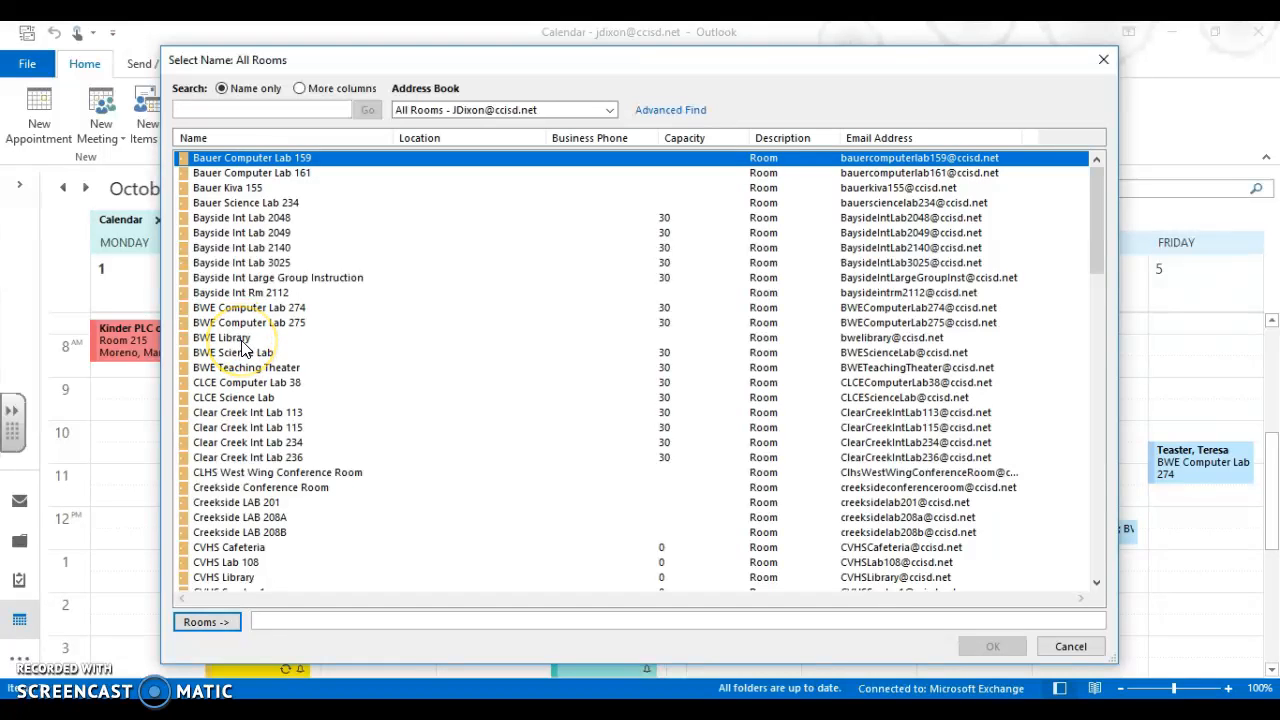
pyautogui.click(243, 340)
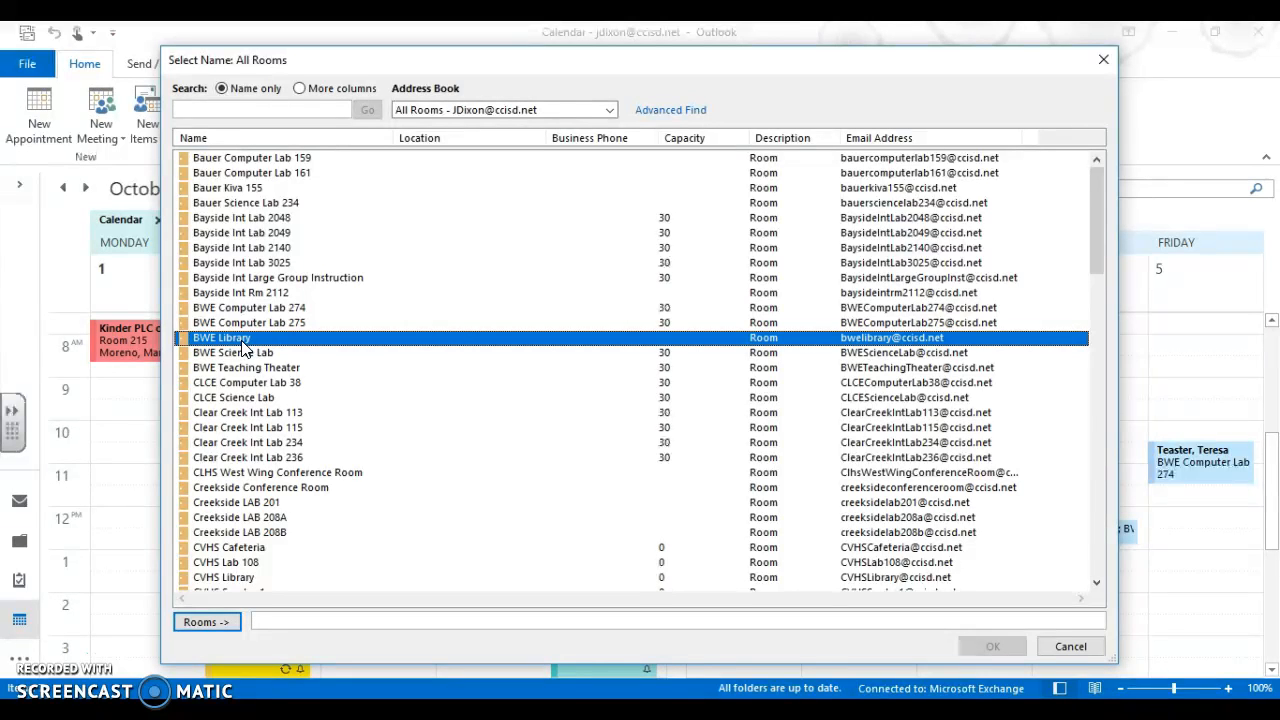
pyautogui.click(1062, 650)
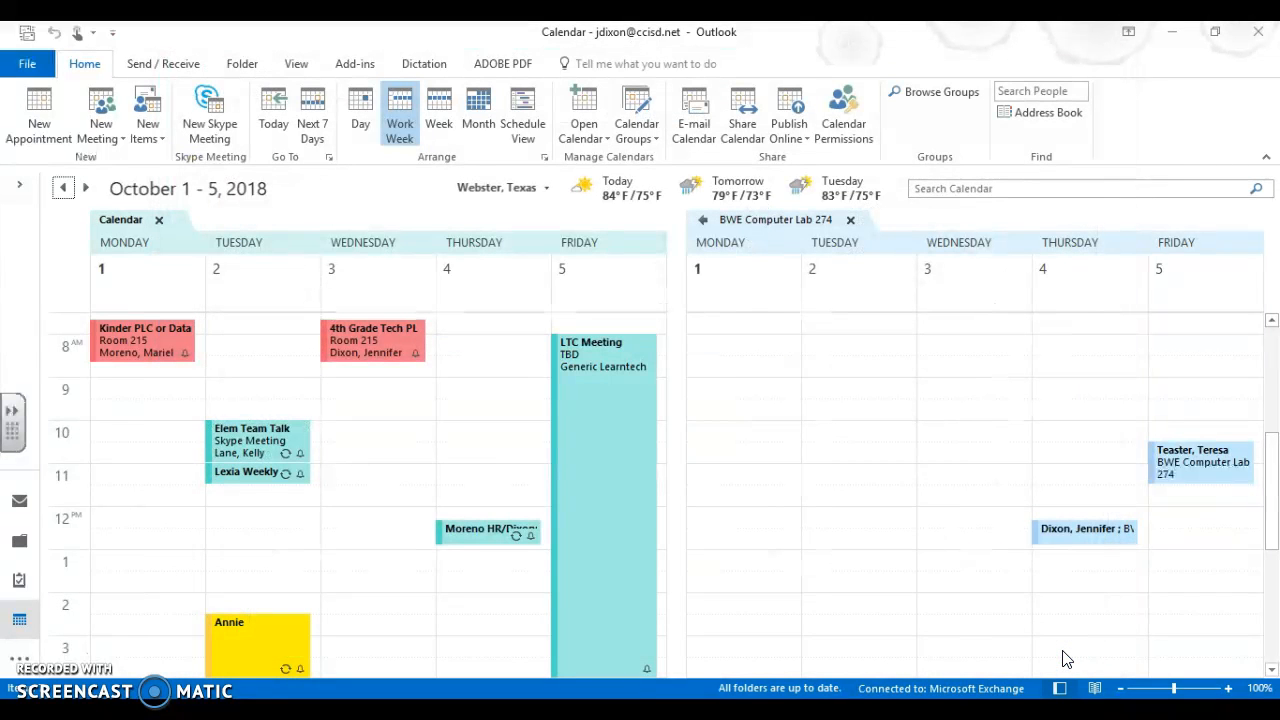
# - Open the entire series of the Thursday, October 4 lab meeting and send an update to BWE Computer Lab 274
pyautogui.doubleClick(467, 534)
pyautogui.click(628, 381)
pyautogui.click(612, 414)
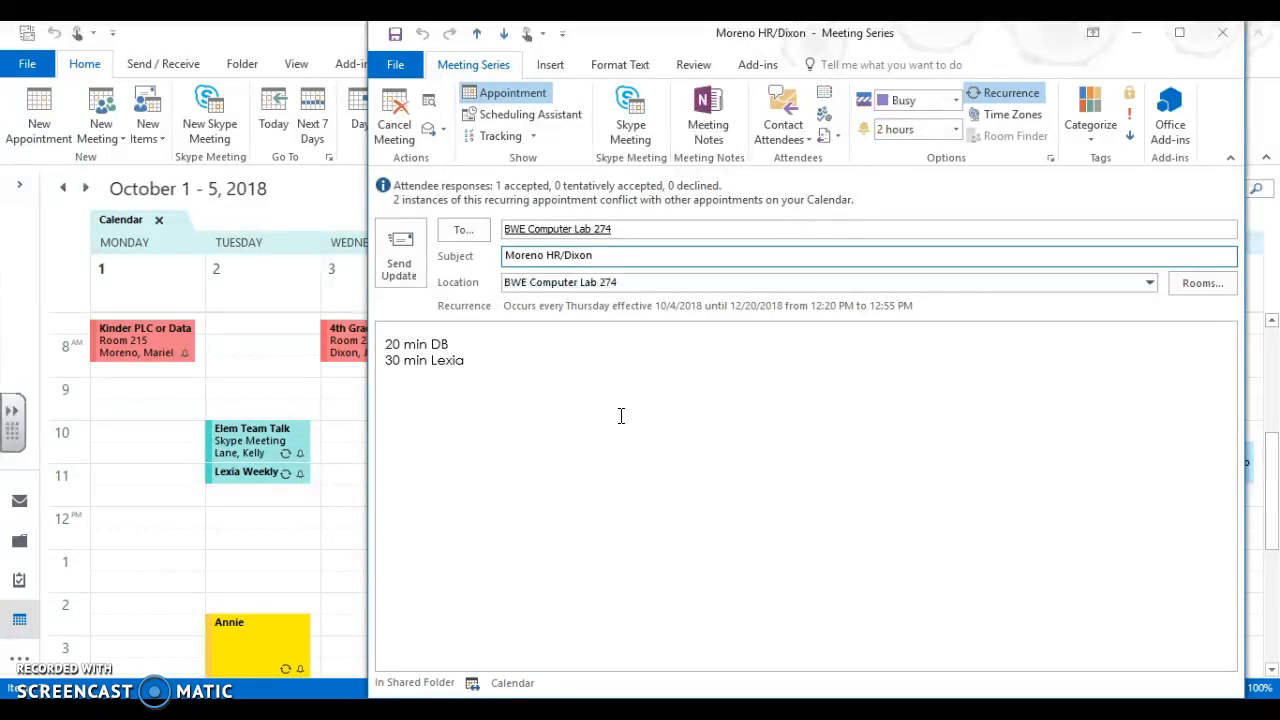
pyautogui.click(404, 272)
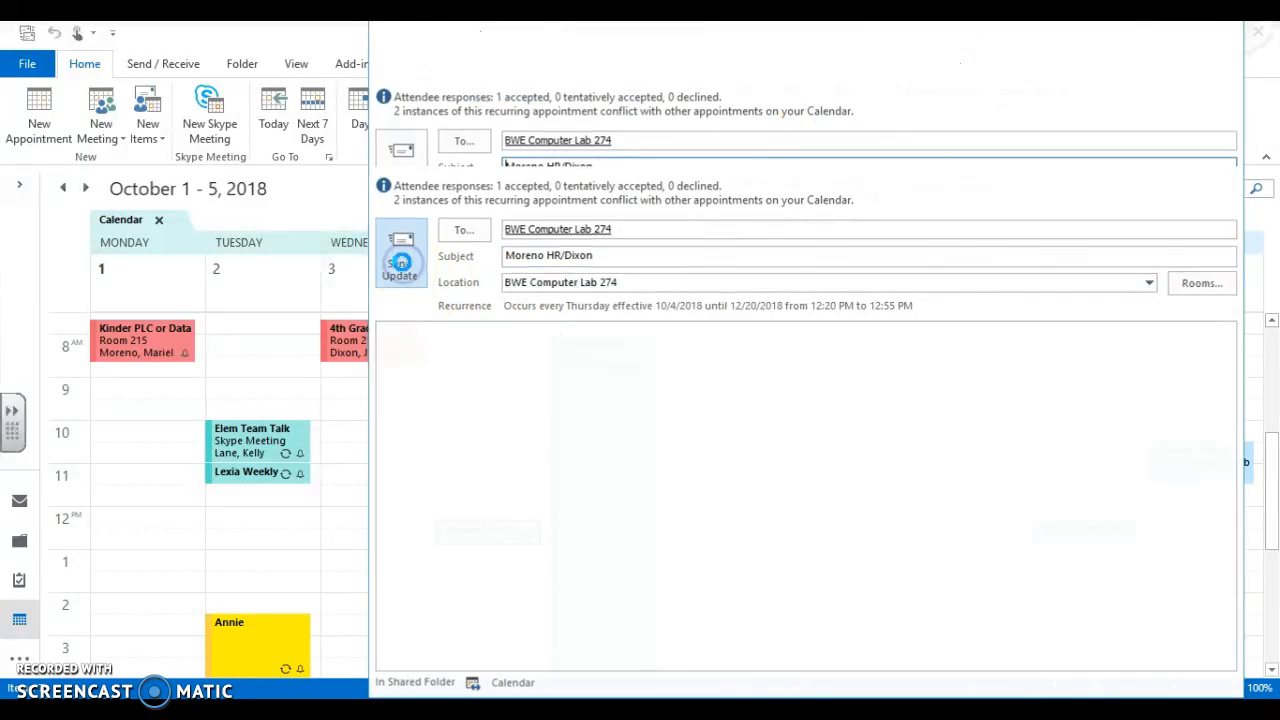